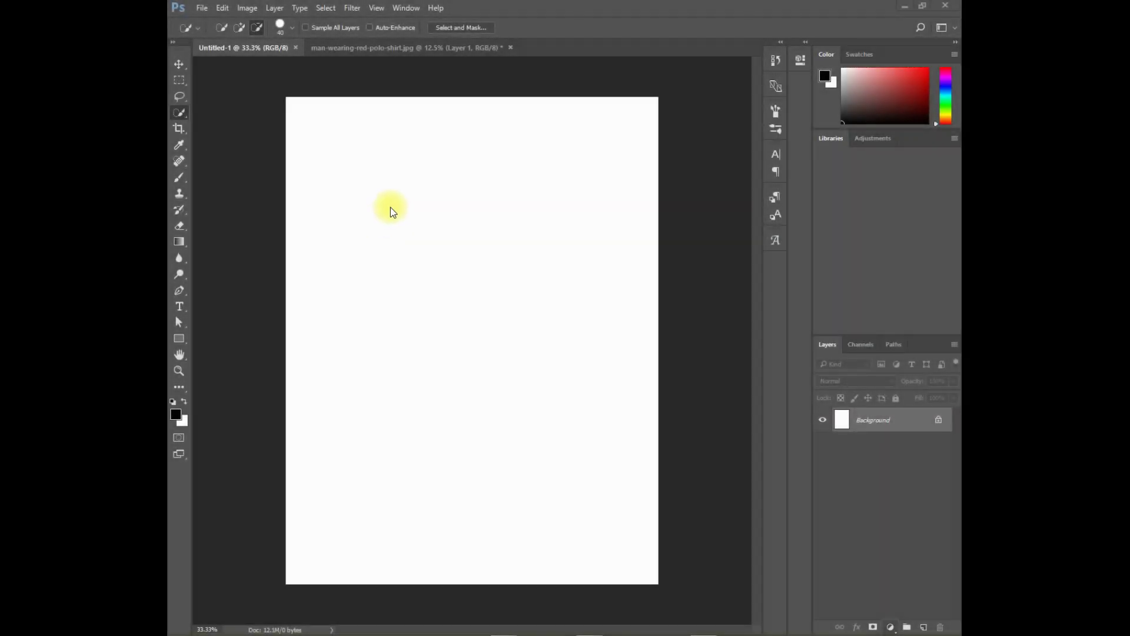
# Start File > Place Embedded to bring an image file onto the blank poster canvas
pyautogui.click(201, 8)
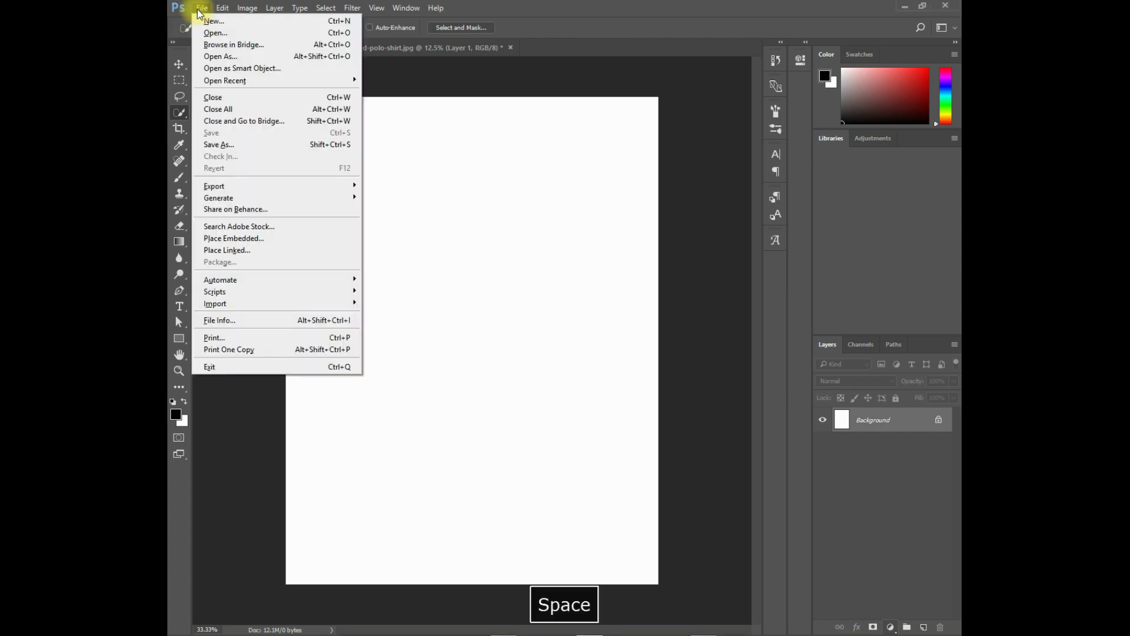
pyautogui.click(232, 239)
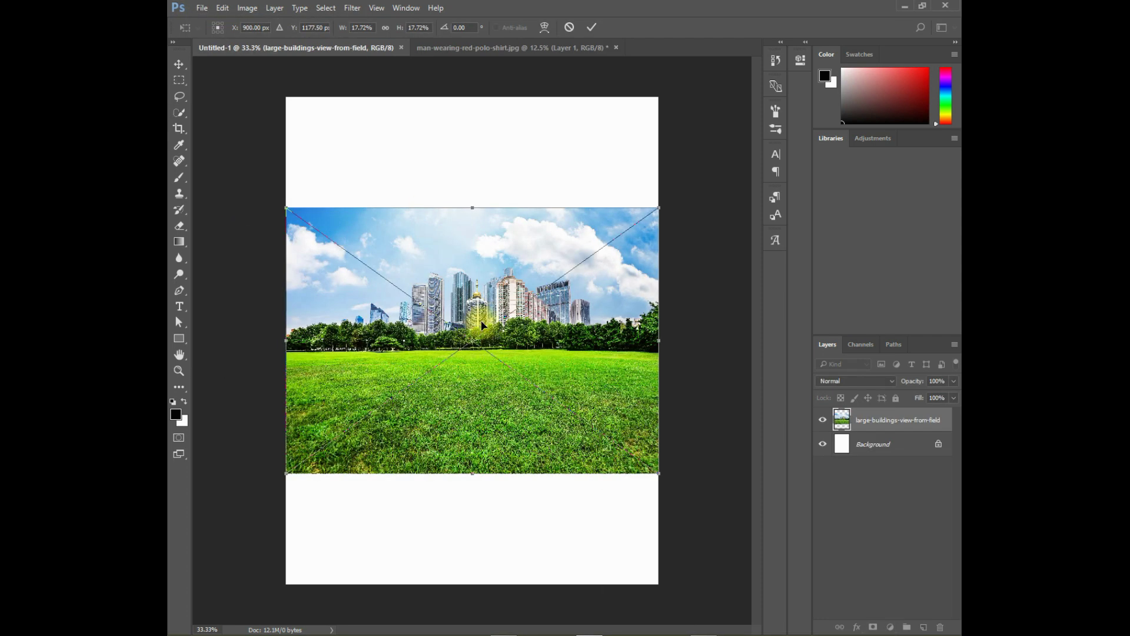
# Scale the city-and-field photo up from its centre, centre it leaving a white bottom strip, and commit
pyautogui.moveTo(482, 306); pyautogui.dragTo(482, 244)
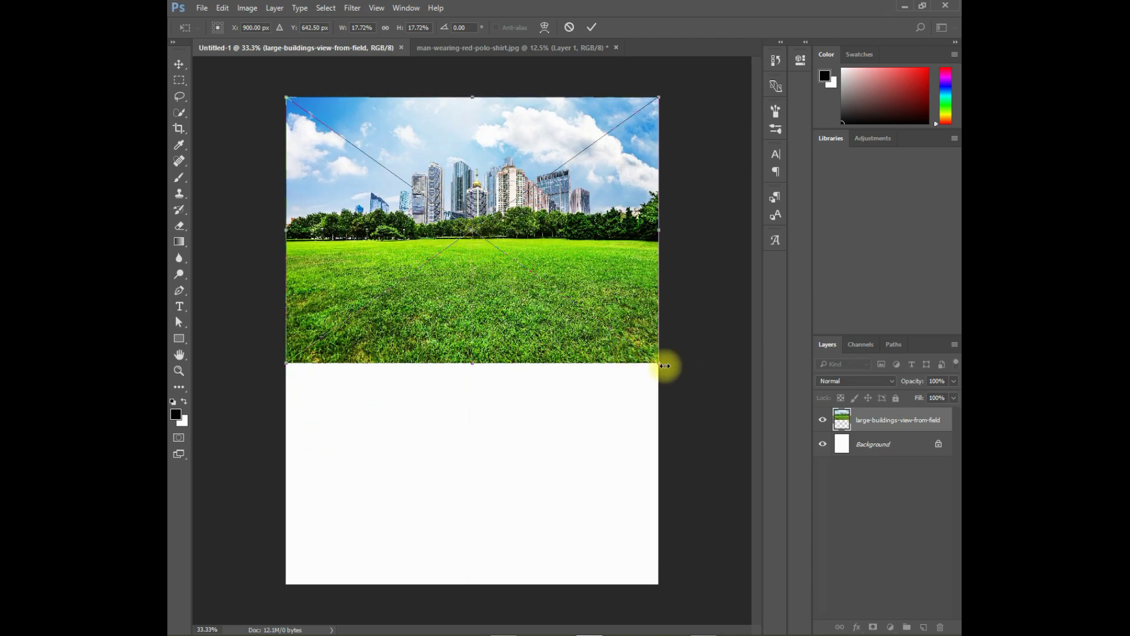
pyautogui.moveTo(658, 362); pyautogui.dragTo(733, 459)
pyautogui.moveTo(601, 372); pyautogui.dragTo(602, 455)
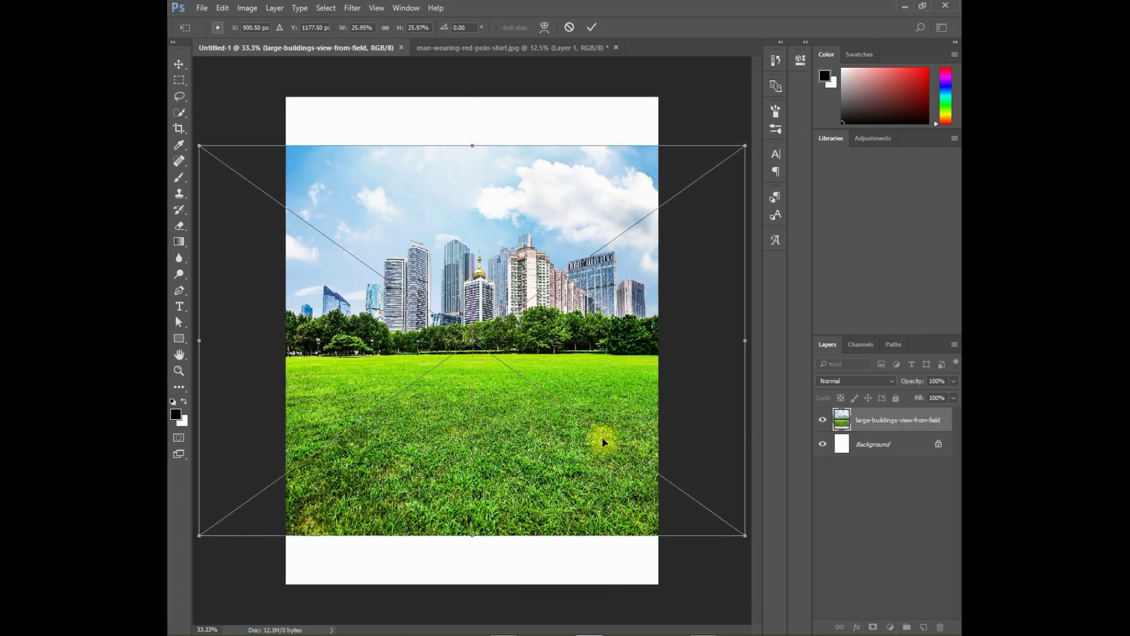
pyautogui.moveTo(745, 146); pyautogui.dragTo(821, 107)
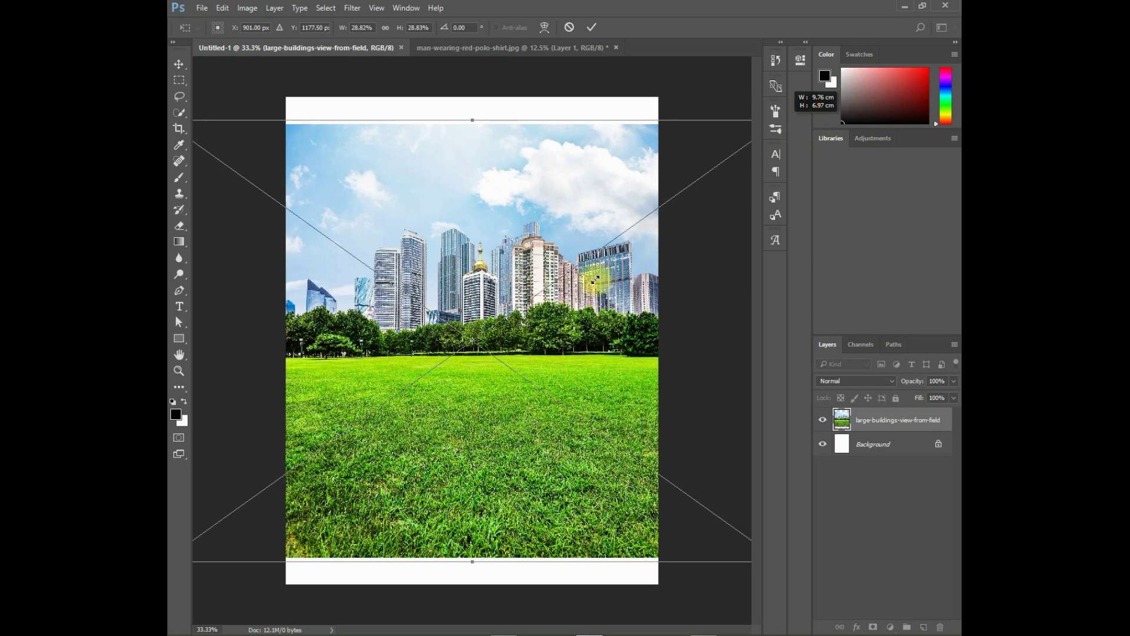
pyautogui.moveTo(597, 283); pyautogui.dragTo(597, 283)
pyautogui.hotkey('ctrl', '-')
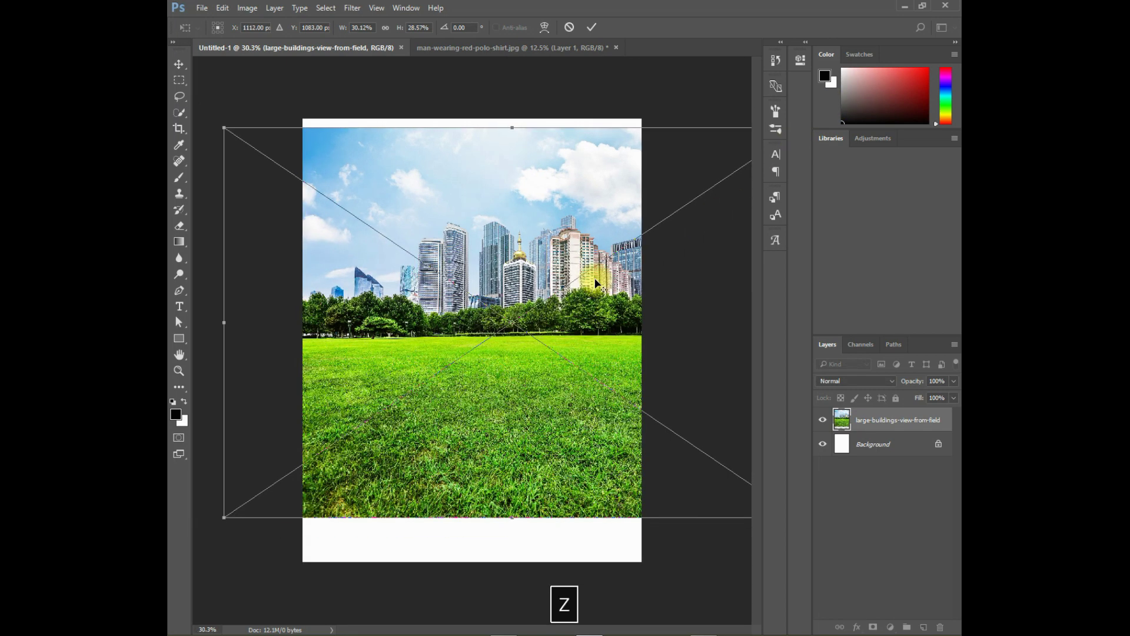
pyautogui.hotkey('ctrl', '-')
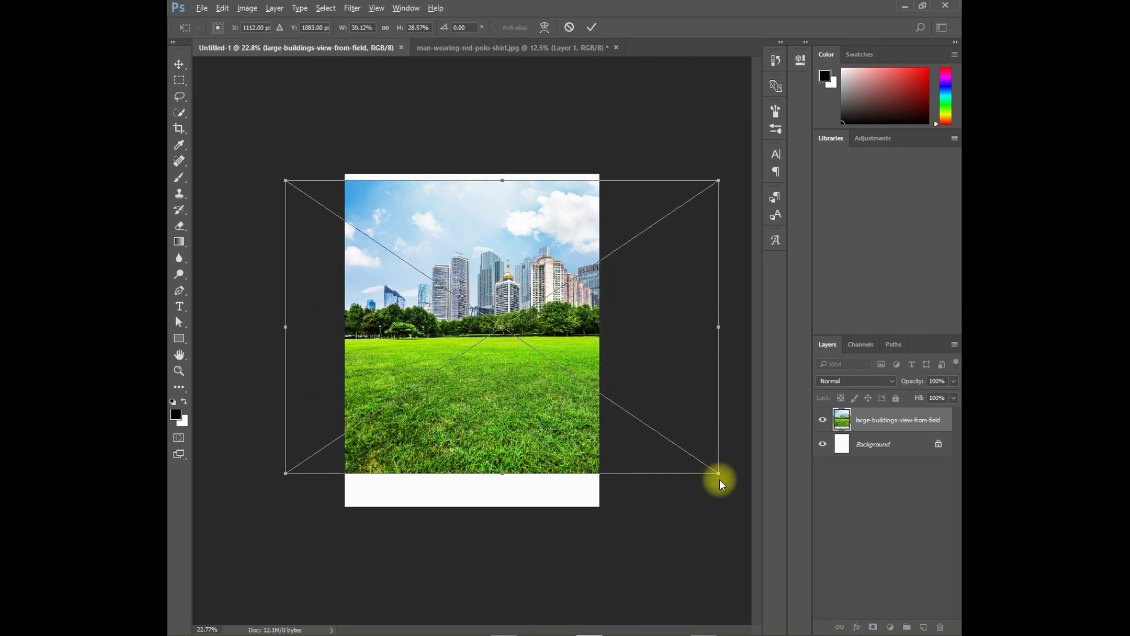
pyautogui.moveTo(718, 472); pyautogui.dragTo(731, 482)
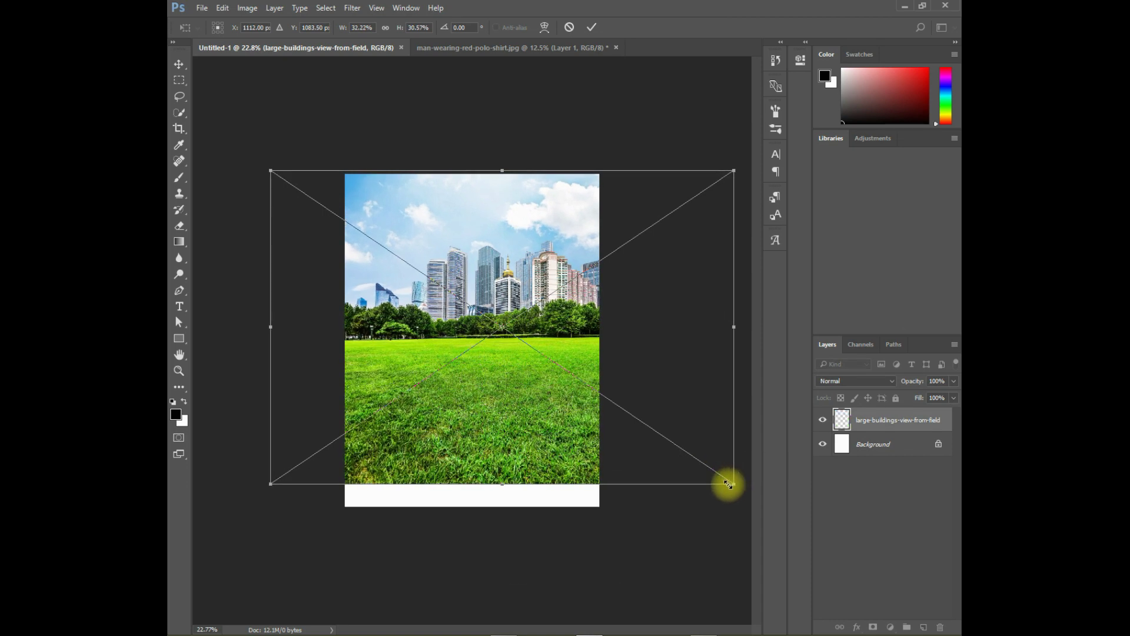
pyautogui.moveTo(540, 434); pyautogui.dragTo(524, 439)
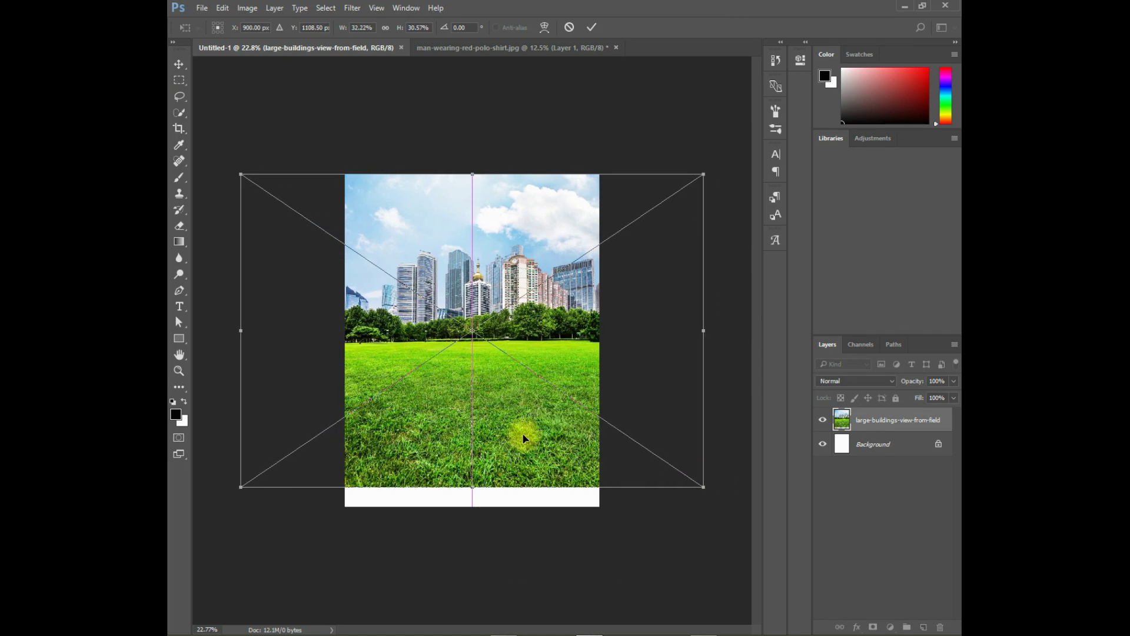
pyautogui.press('Return')
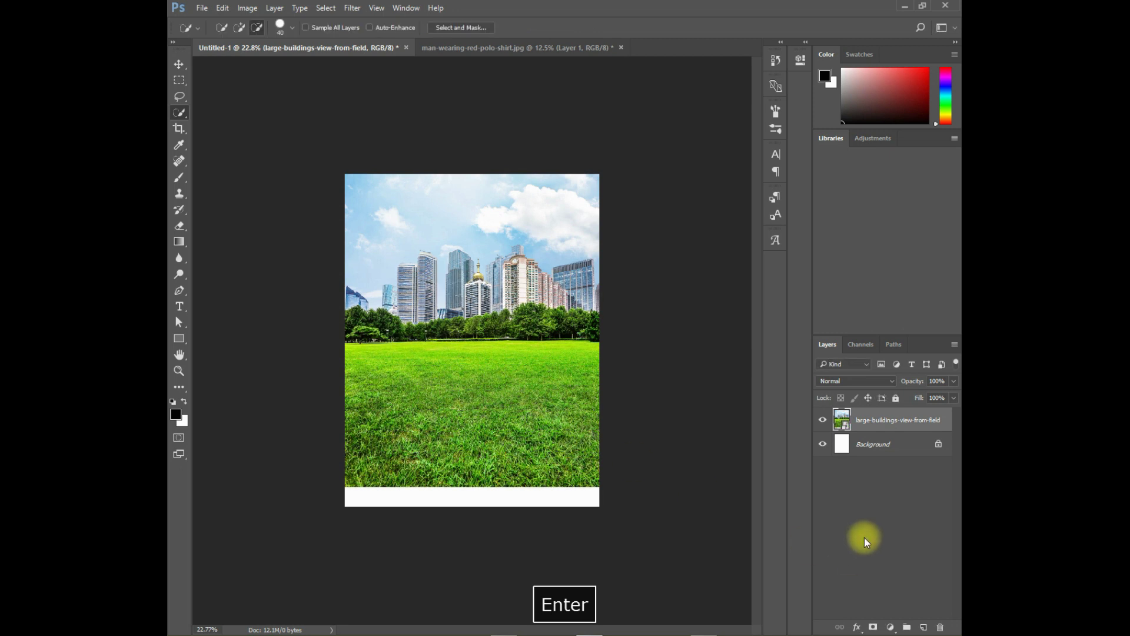
# Draw a black-filled rectangle shape covering the lower half of the poster
pyautogui.click(178, 339)
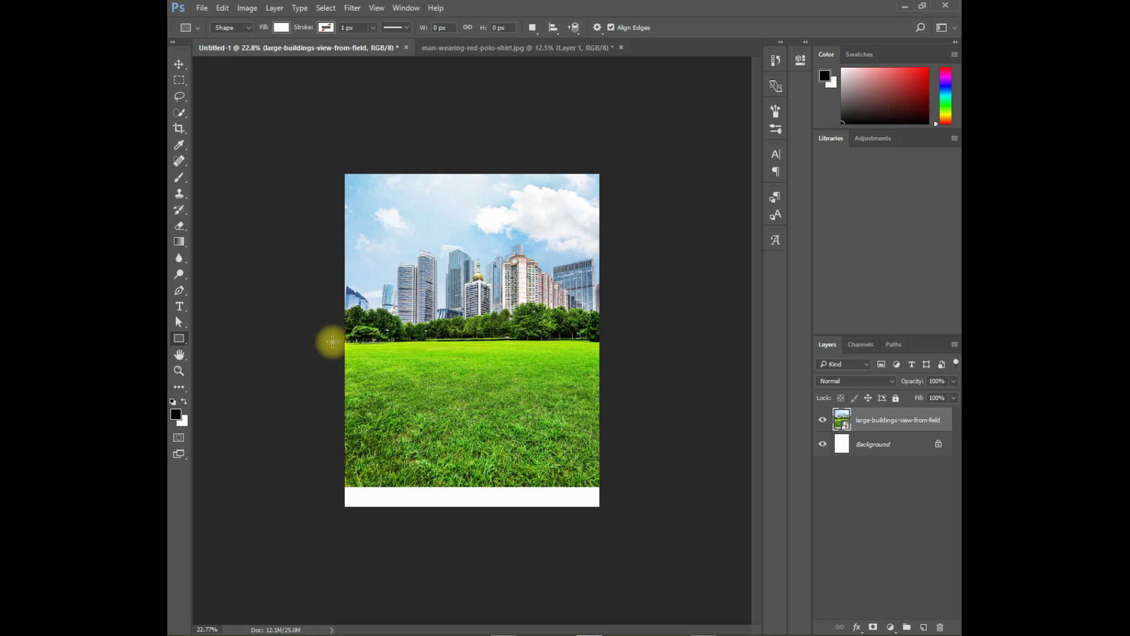
pyautogui.click(281, 27)
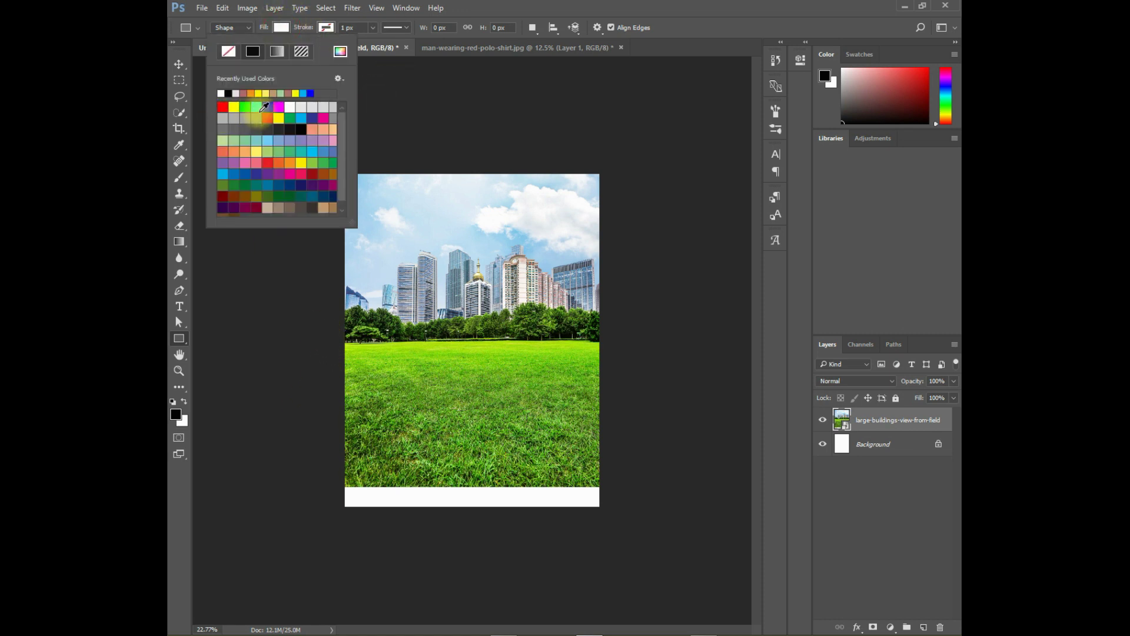
pyautogui.click(266, 106)
pyautogui.click(380, 89)
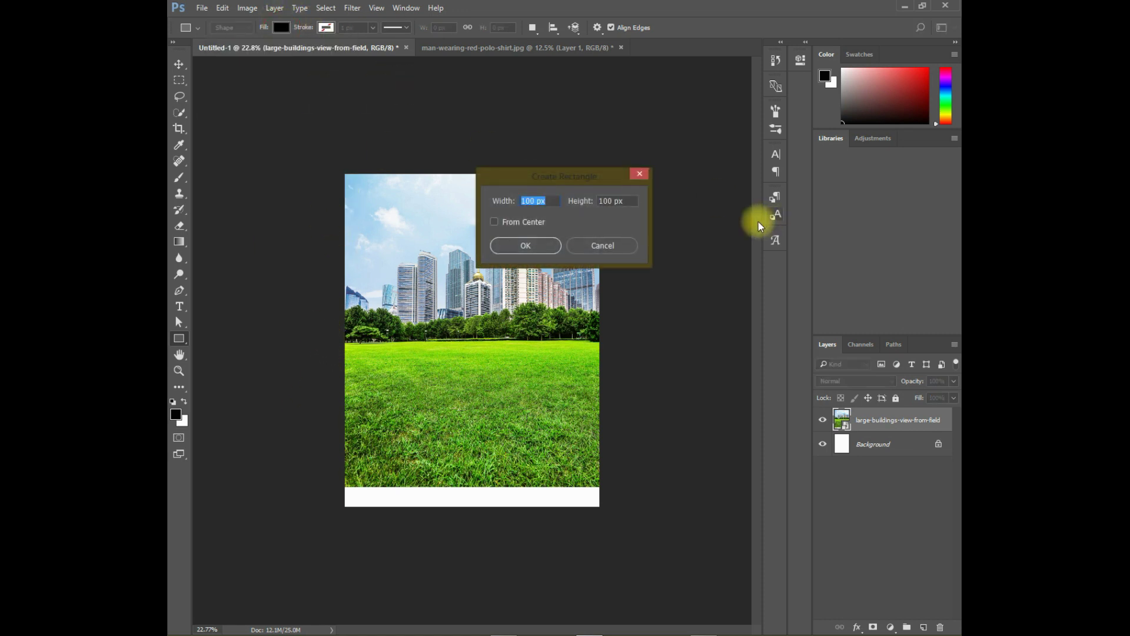
pyautogui.click(602, 246)
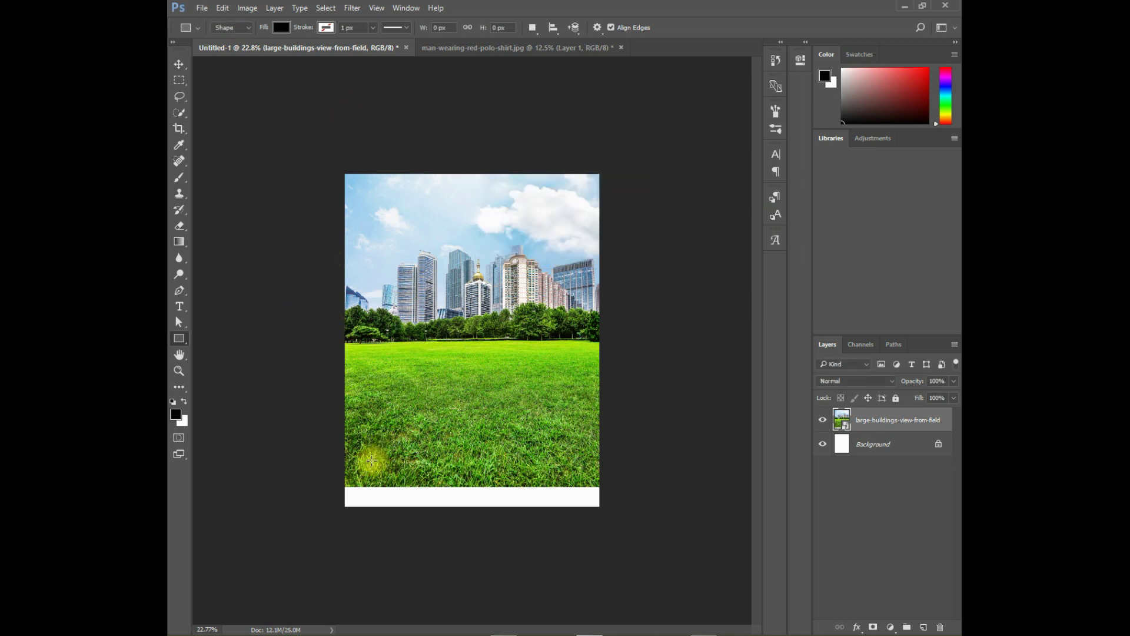
pyautogui.moveTo(332, 340)
pyautogui.mouseDown()
pyautogui.moveTo(384, 355)
pyautogui.moveTo(624, 517)
pyautogui.mouseUp()
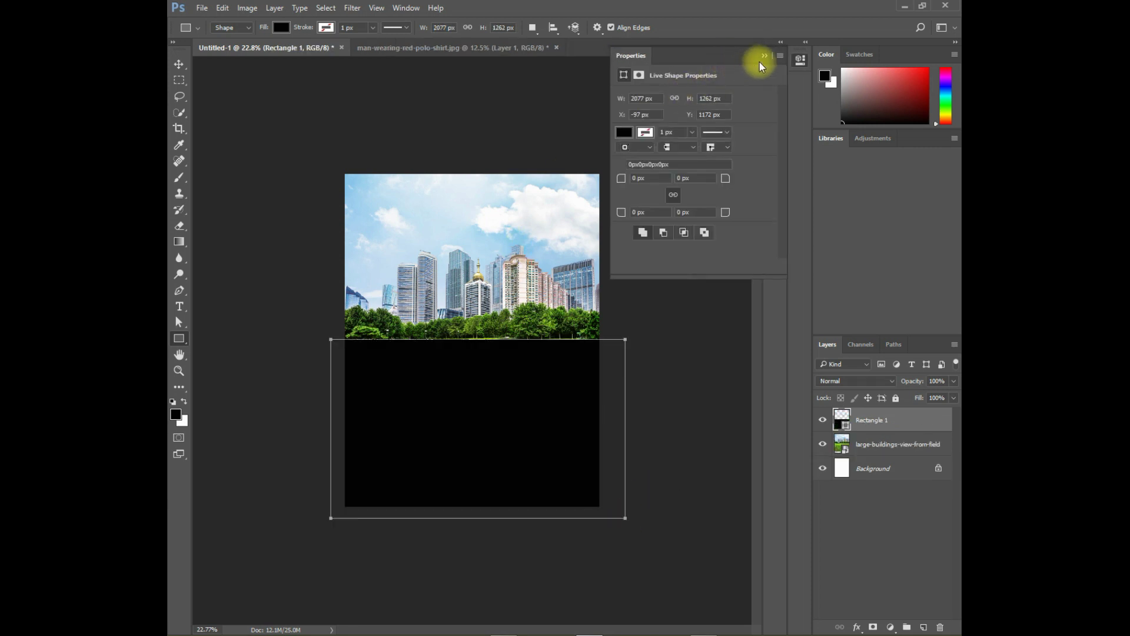
pyautogui.click(764, 56)
# Apply a Gaussian Blur smart filter of about 48 px radius to the black rectangle
pyautogui.click(351, 8)
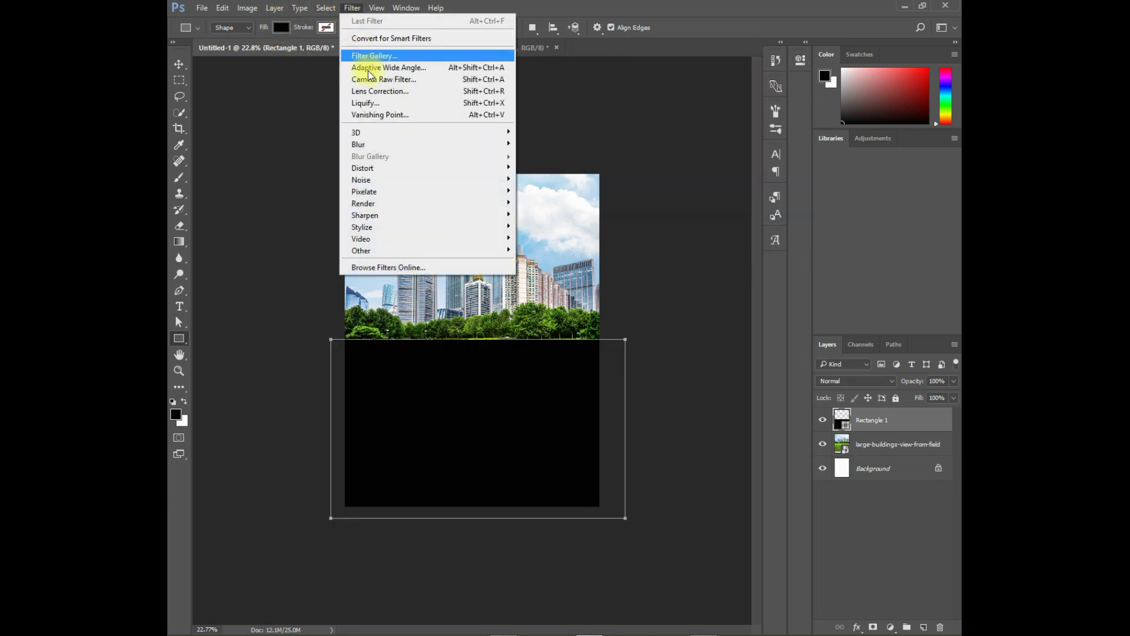
pyautogui.moveTo(424, 144)
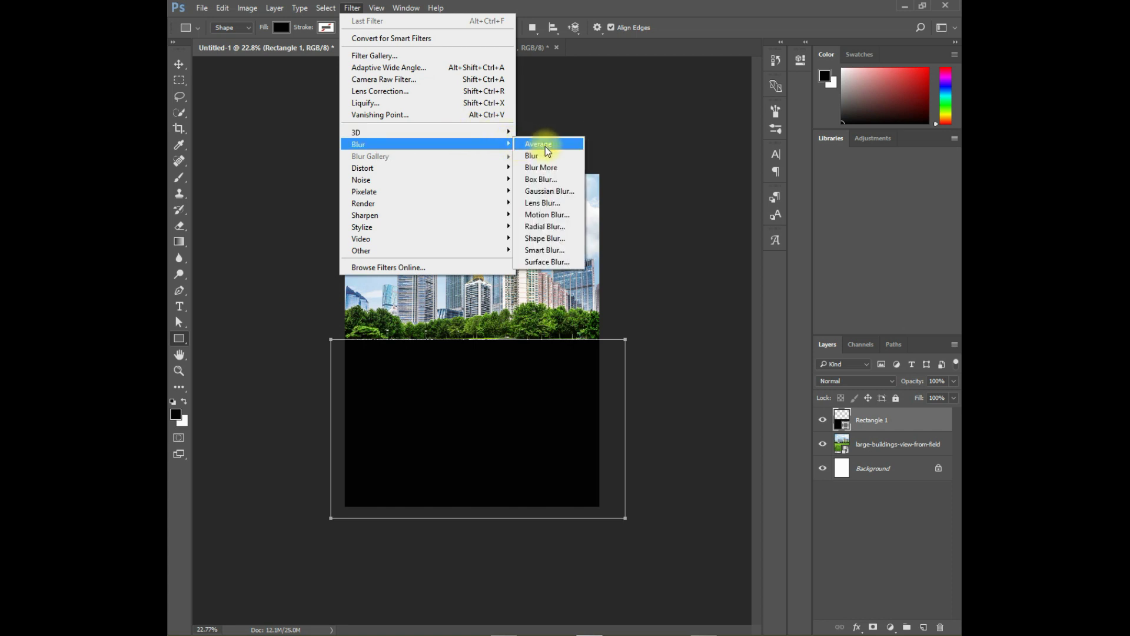
pyautogui.click(548, 191)
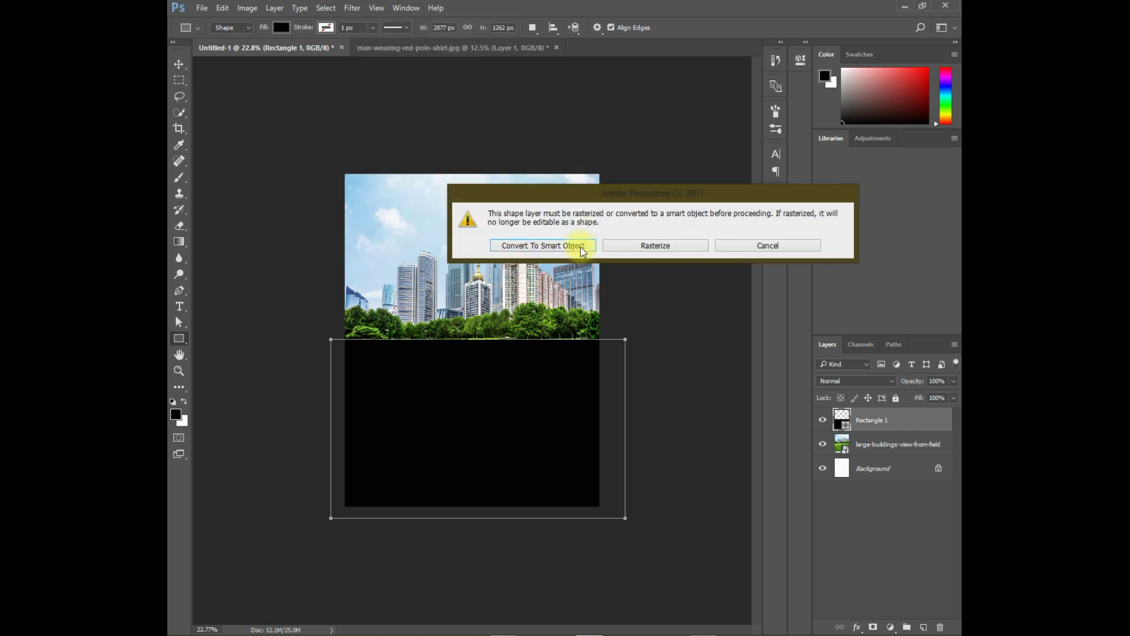
pyautogui.click(542, 246)
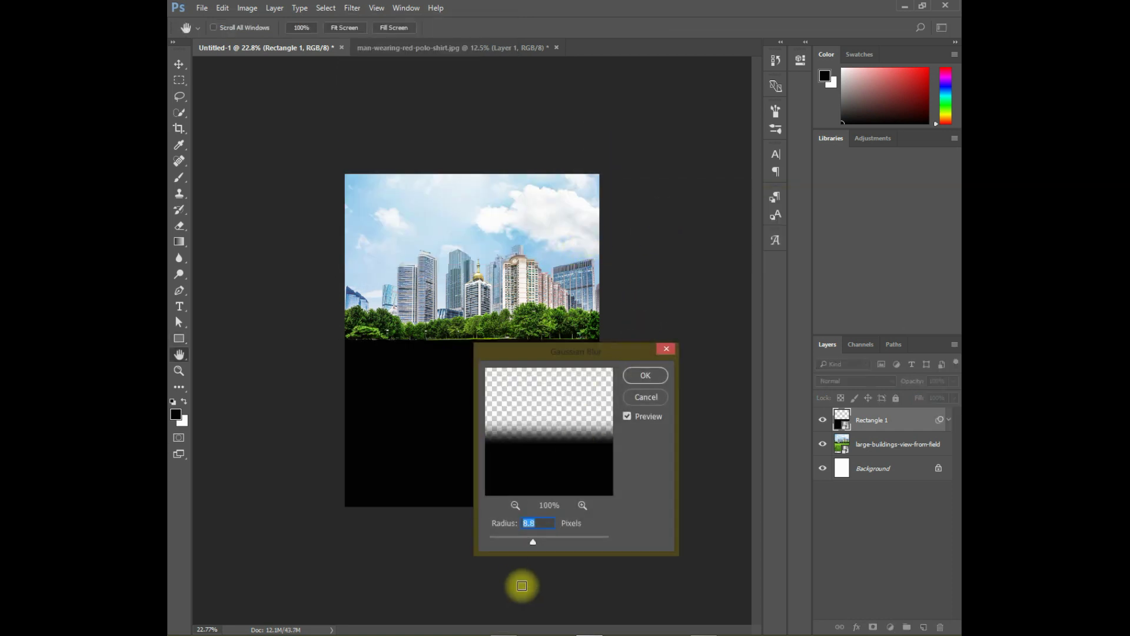
pyautogui.moveTo(532, 542); pyautogui.dragTo(539, 540)
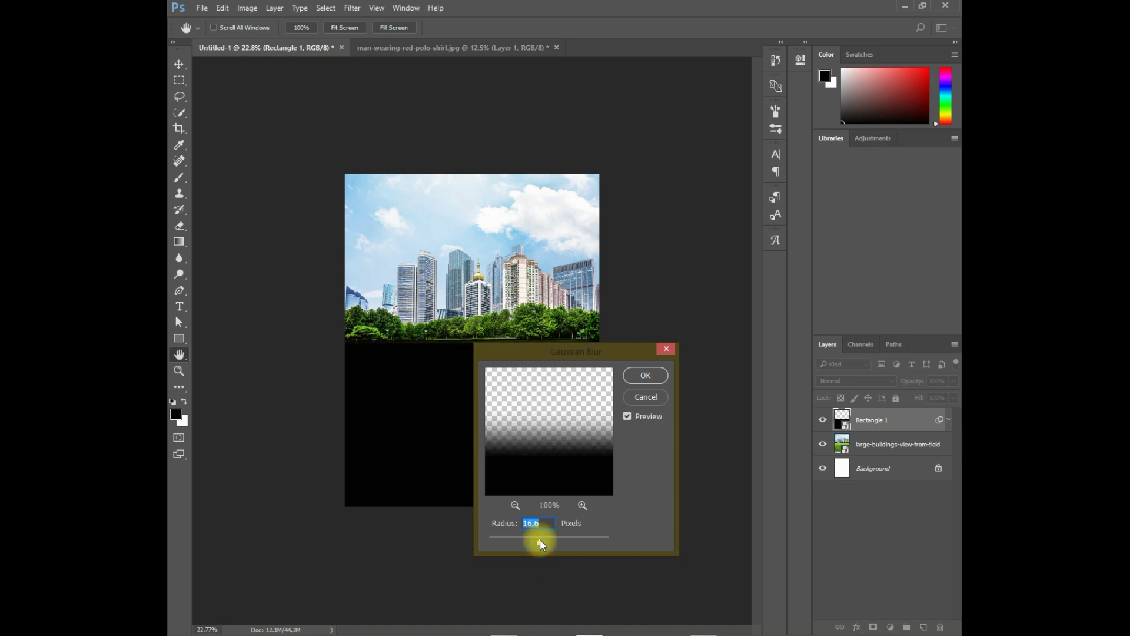
pyautogui.moveTo(622, 349); pyautogui.dragTo(669, 422)
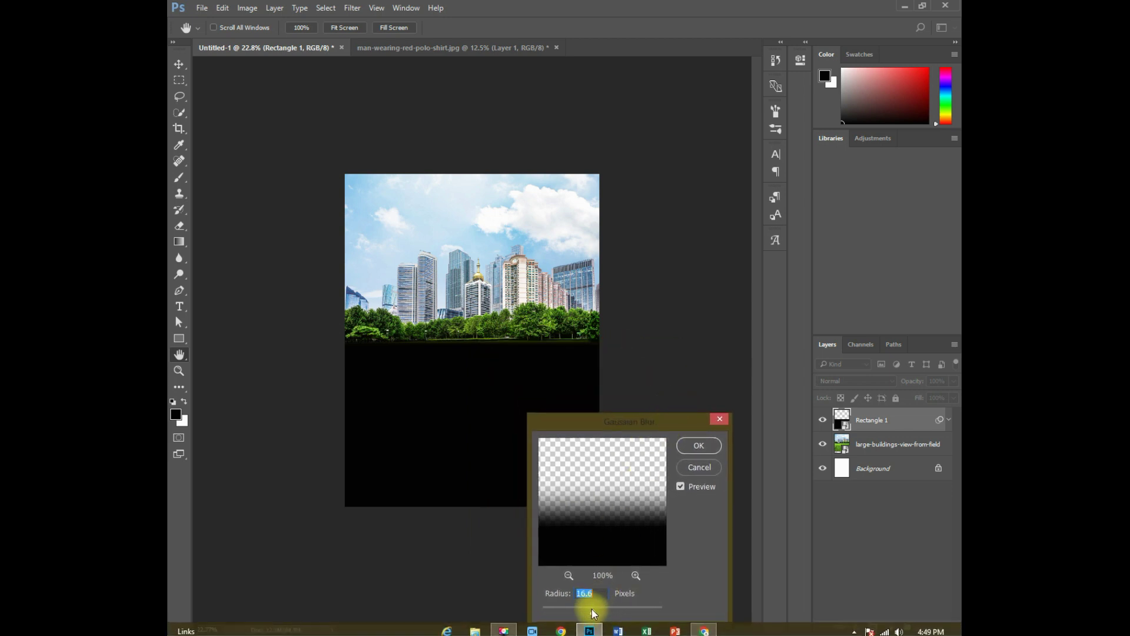
pyautogui.moveTo(593, 611); pyautogui.dragTo(614, 611)
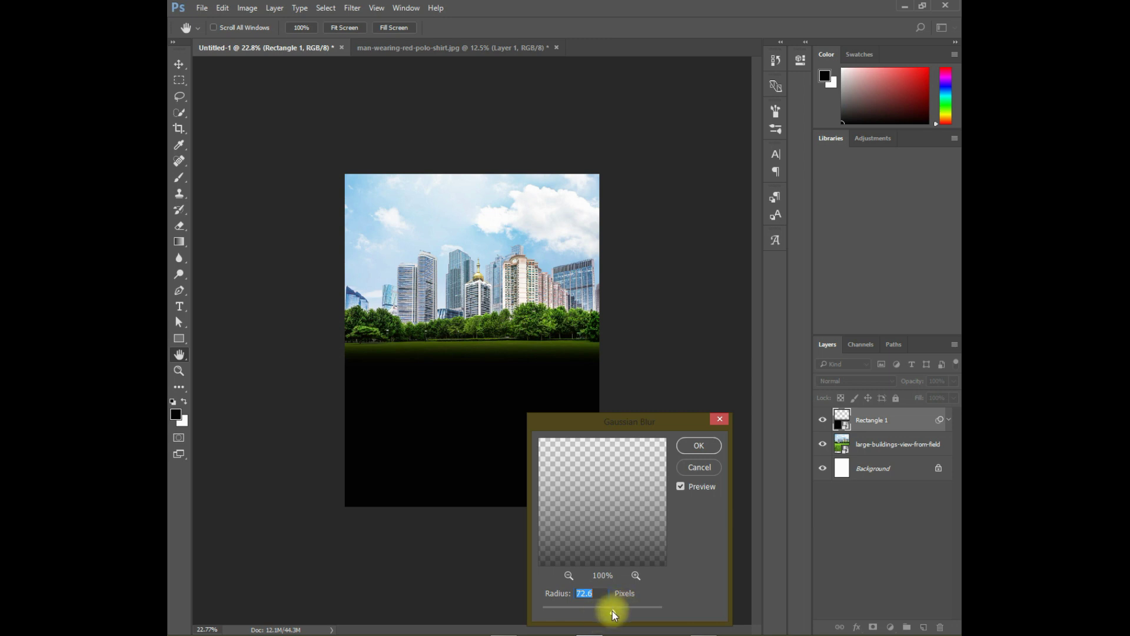
pyautogui.click(699, 445)
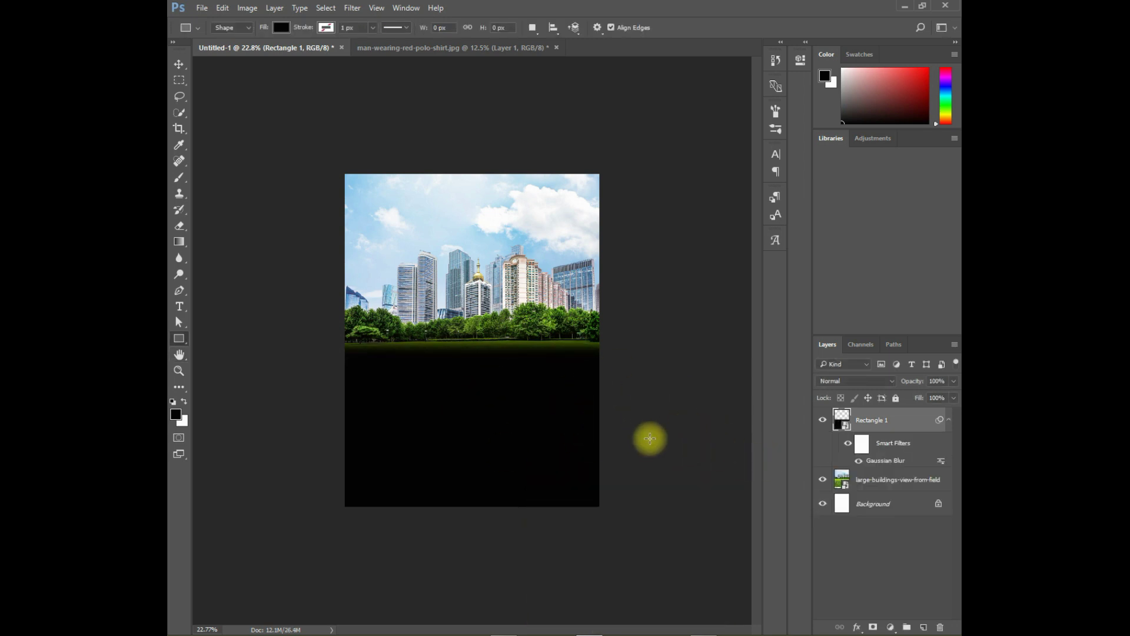
# Duplicate the city photo to the top of the stack, hide it, and add an empty layer above Rectangle 1
pyautogui.click(905, 481)
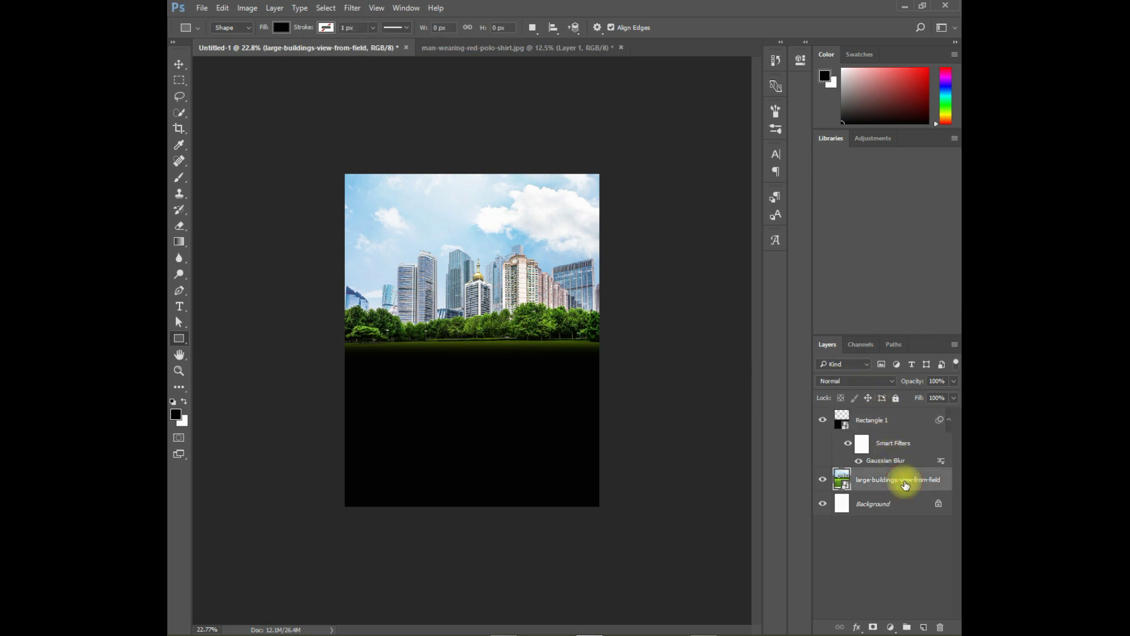
pyautogui.hotkey('ctrl', 'j')
pyautogui.moveTo(904, 480); pyautogui.dragTo(942, 412)
pyautogui.click(823, 420)
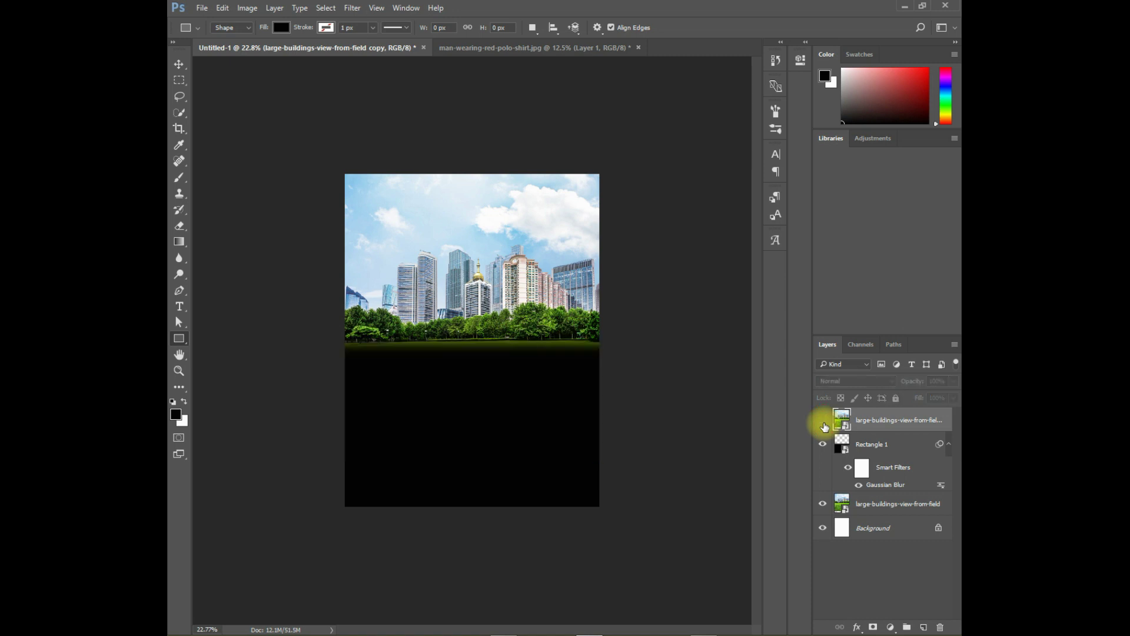
pyautogui.click(905, 439)
pyautogui.click(924, 628)
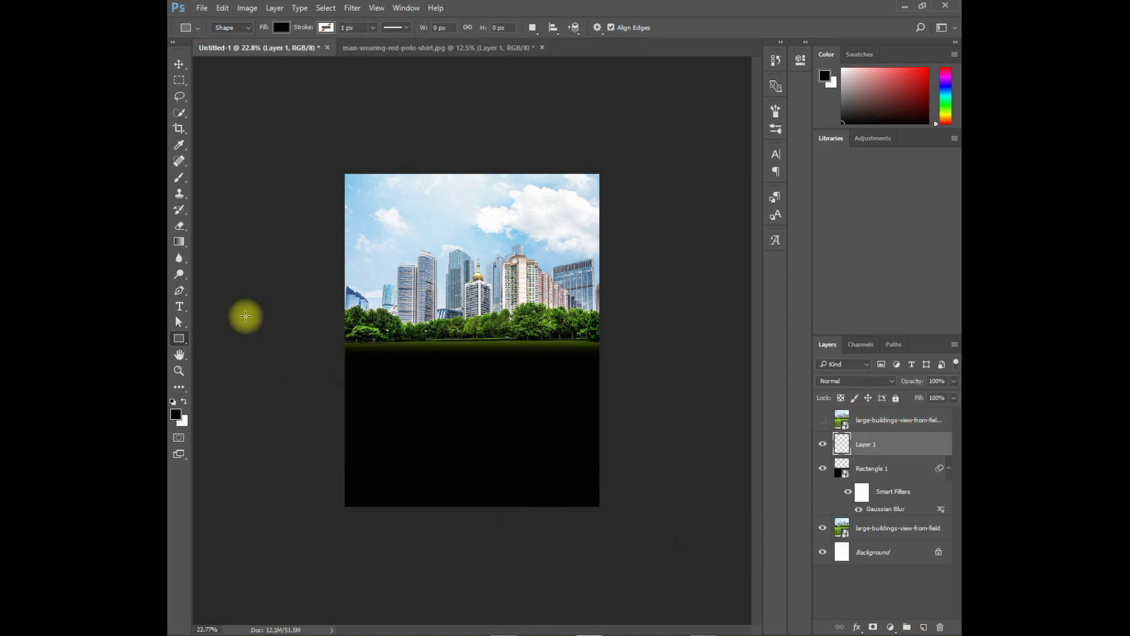
# Type a white capital I in Impact just below the horizon and commit it
pyautogui.click(179, 306)
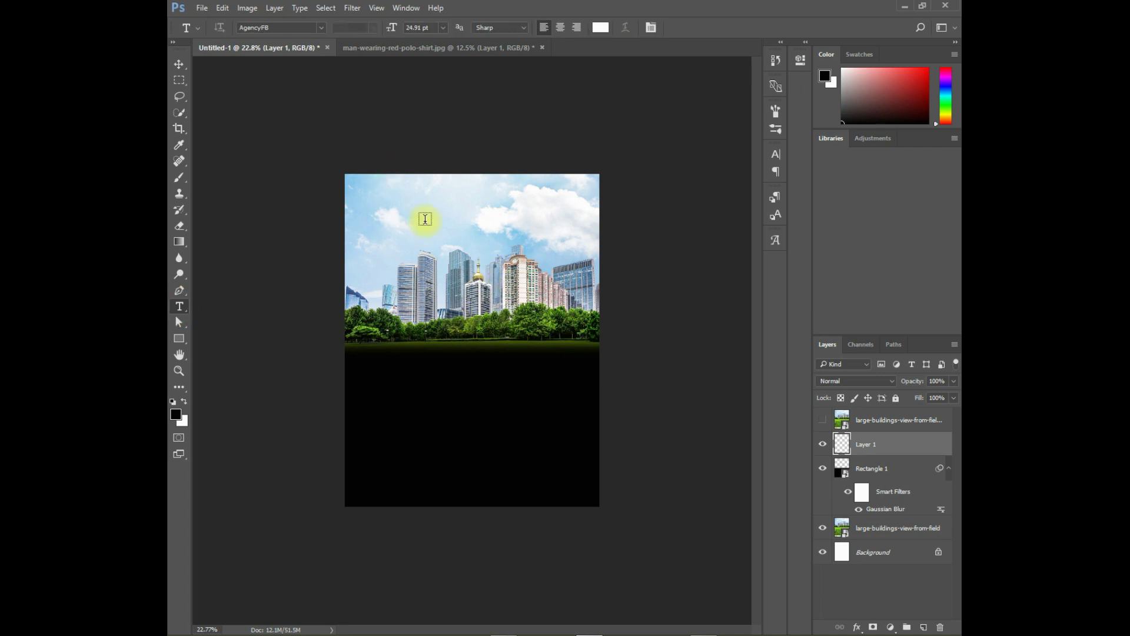
pyautogui.click(321, 28)
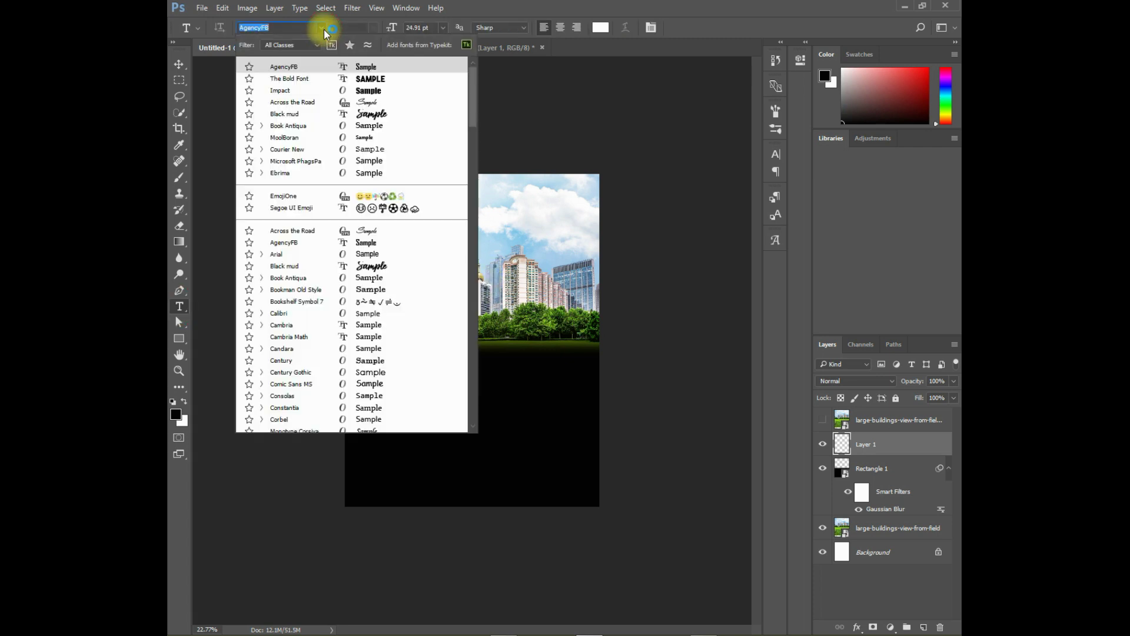
pyautogui.click(322, 91)
pyautogui.click(450, 357)
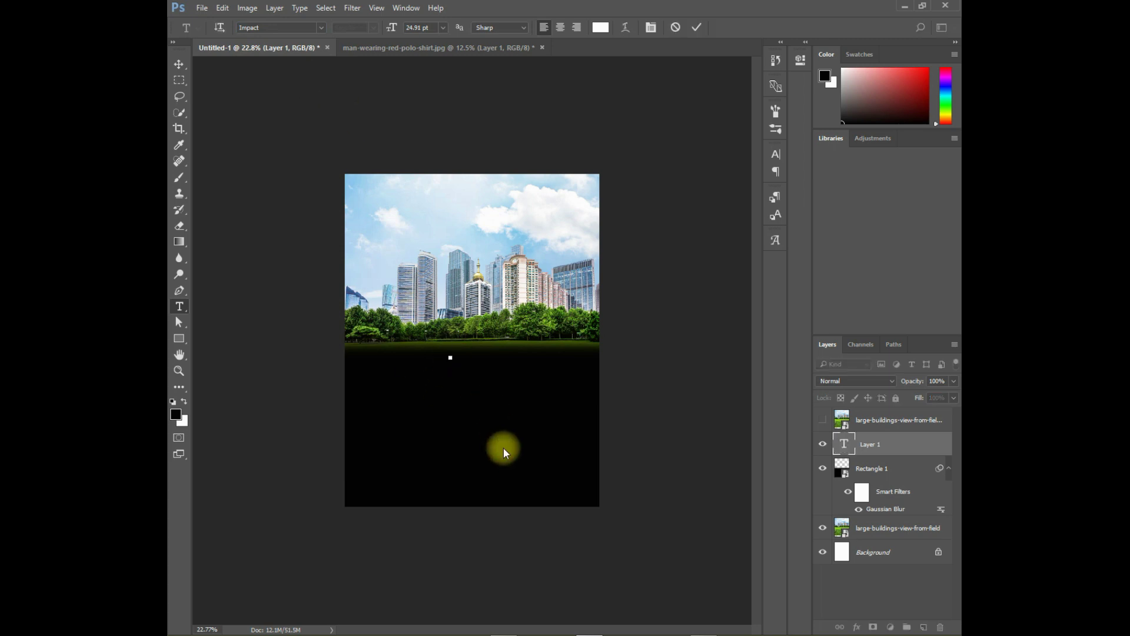
pyautogui.press('capslock')
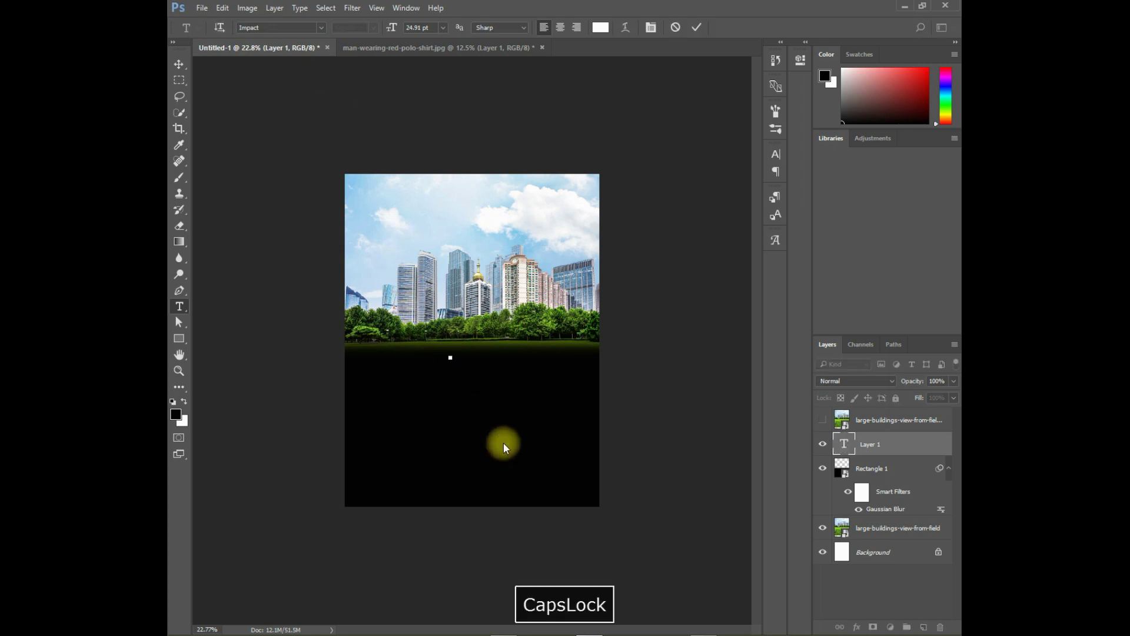
pyautogui.write('I')
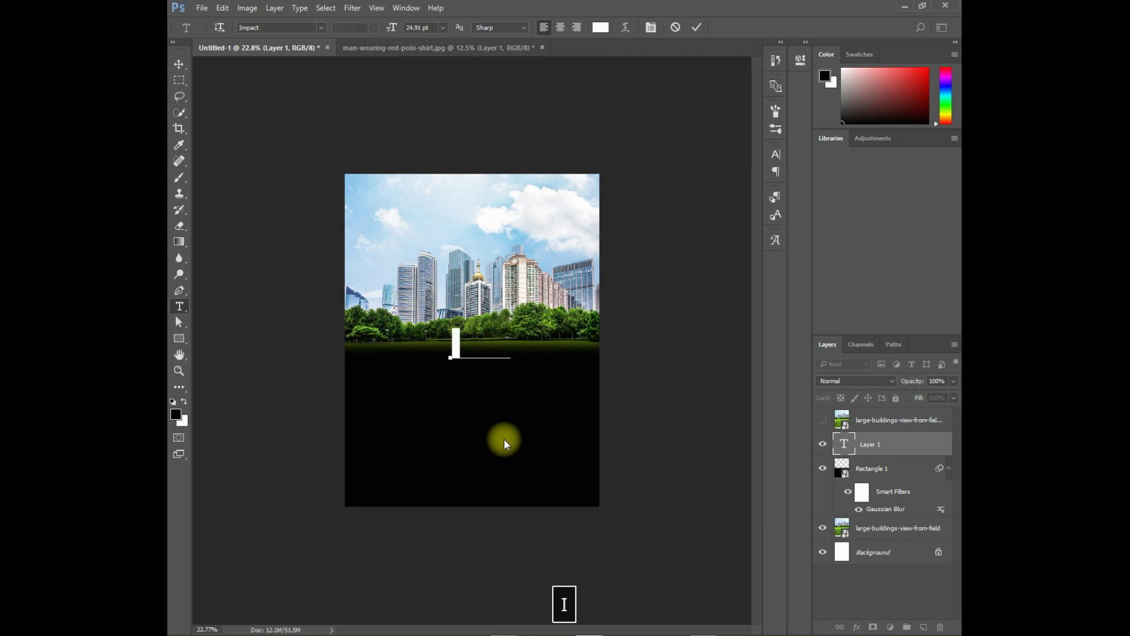
pyautogui.click(179, 64)
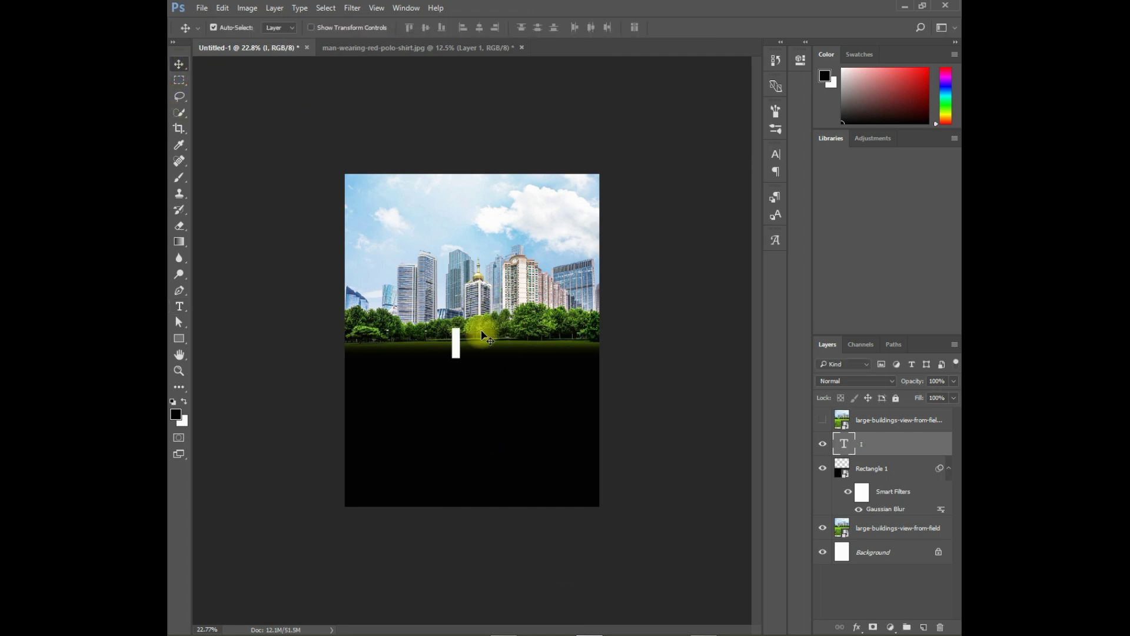
# Free-transform the I text bar, enlarging it proportionally, and apply
pyautogui.hotkey('ctrl', 't')
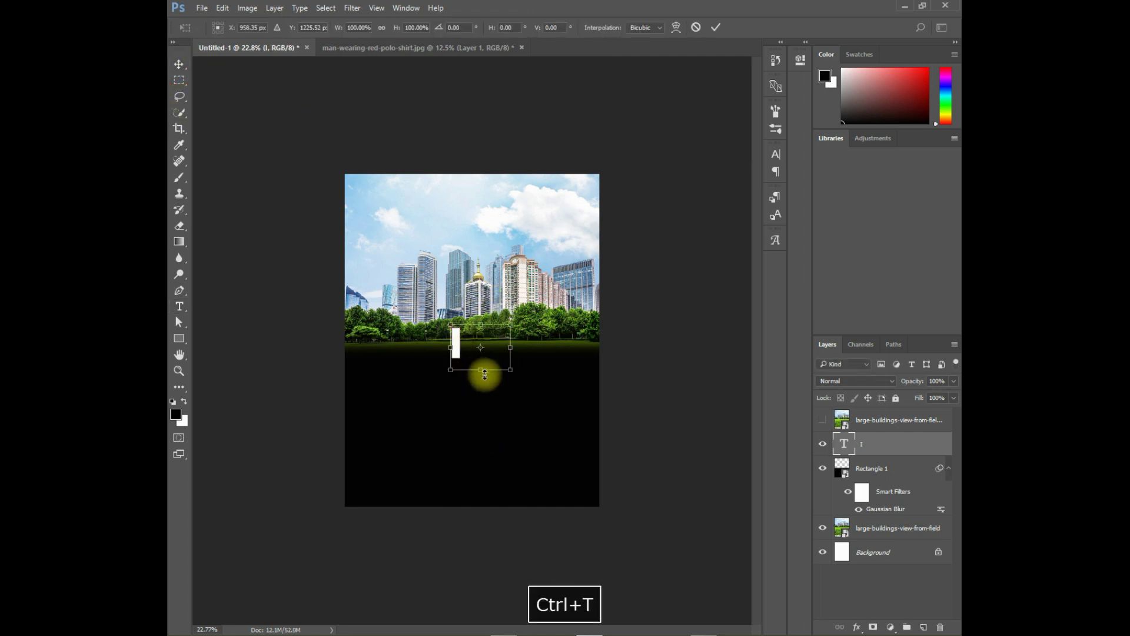
pyautogui.moveTo(508, 369)
pyautogui.mouseDown()
pyautogui.moveTo(577, 472)
pyautogui.moveTo(608, 444)
pyautogui.mouseUp()
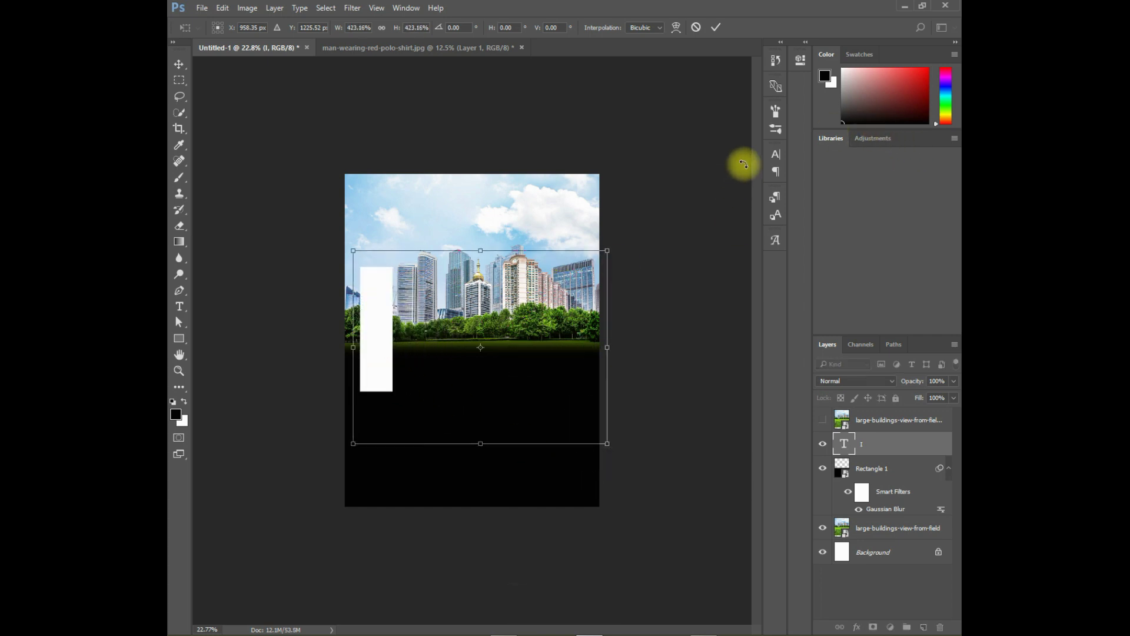
pyautogui.click(776, 153)
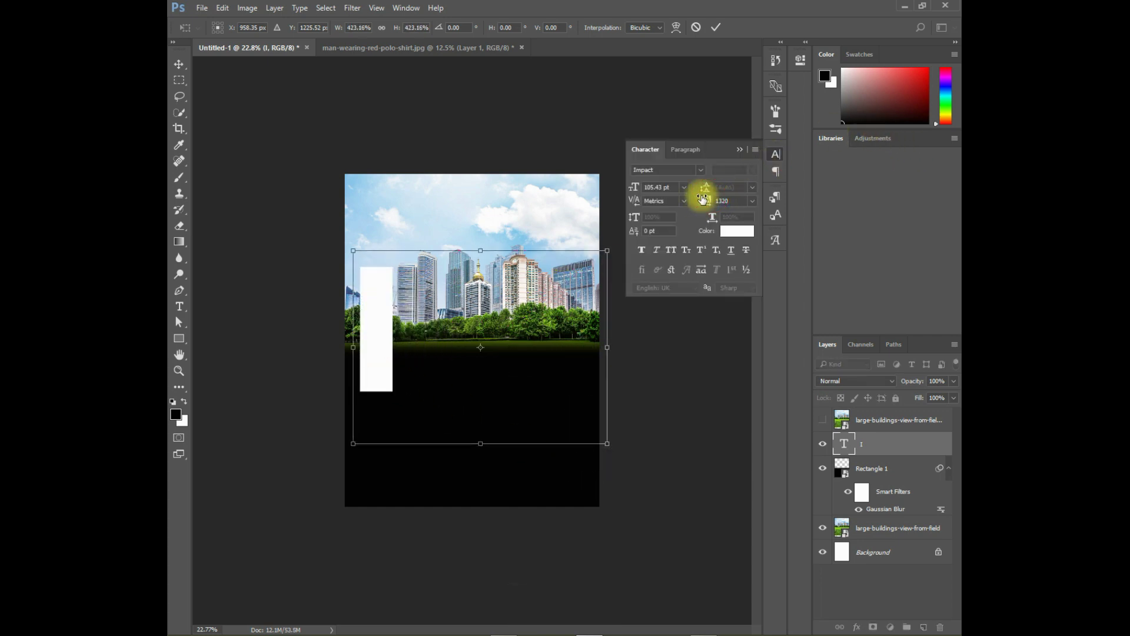
pyautogui.press('Return')
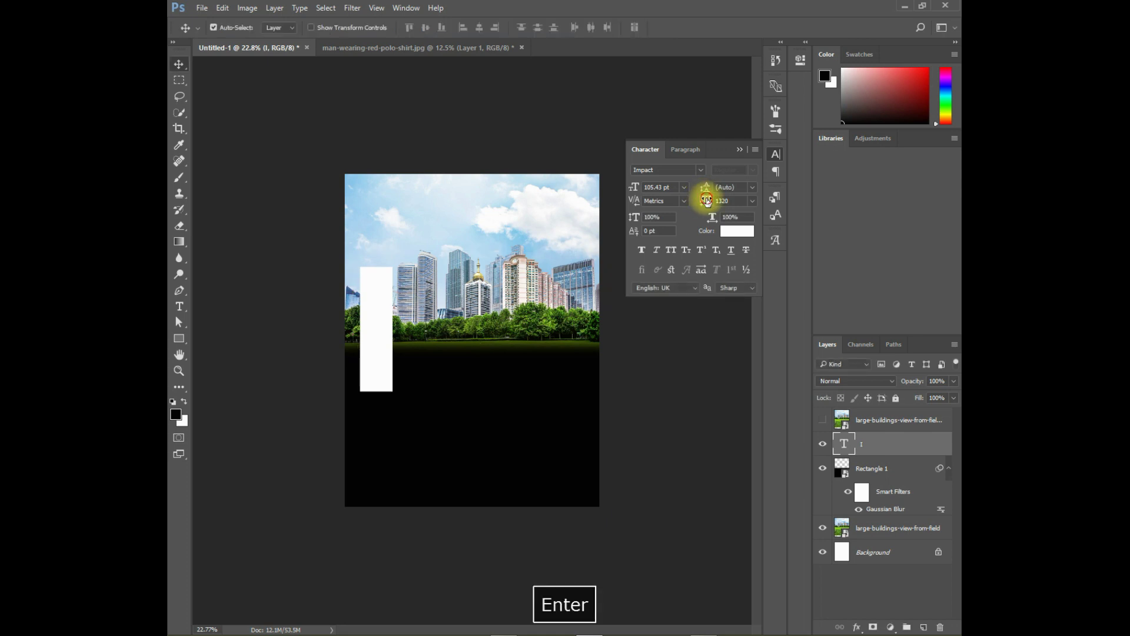
# Lower the text's tracking in the Character panel so the I becomes a solid doorway bar
pyautogui.click(720, 200)
pyautogui.click(704, 201)
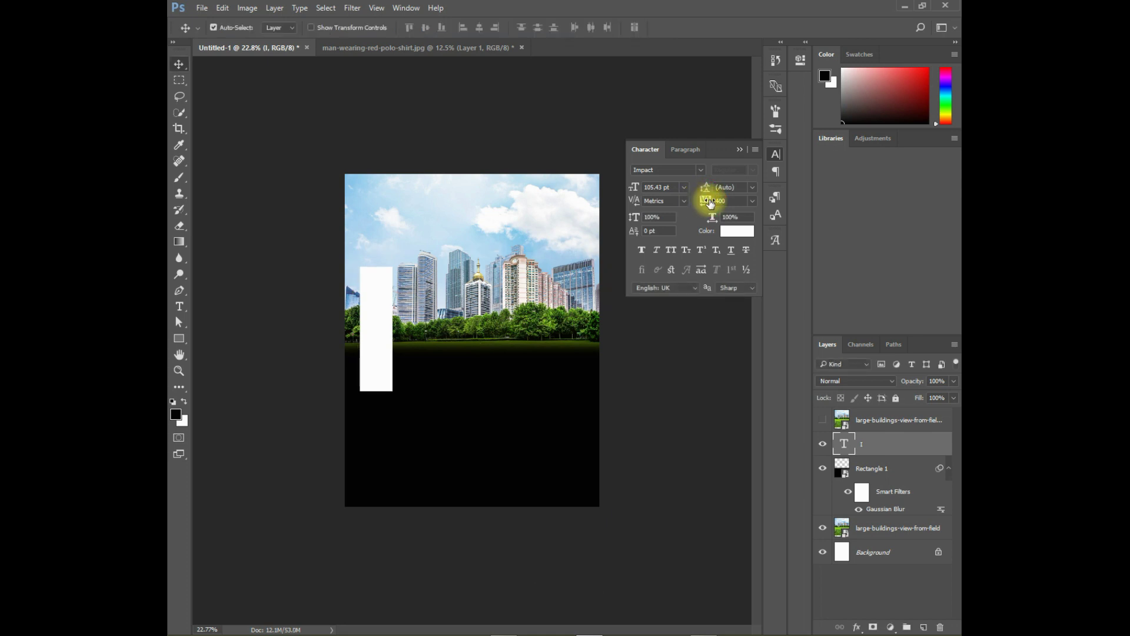
pyautogui.moveTo(709, 203); pyautogui.dragTo(706, 202)
pyautogui.click(740, 148)
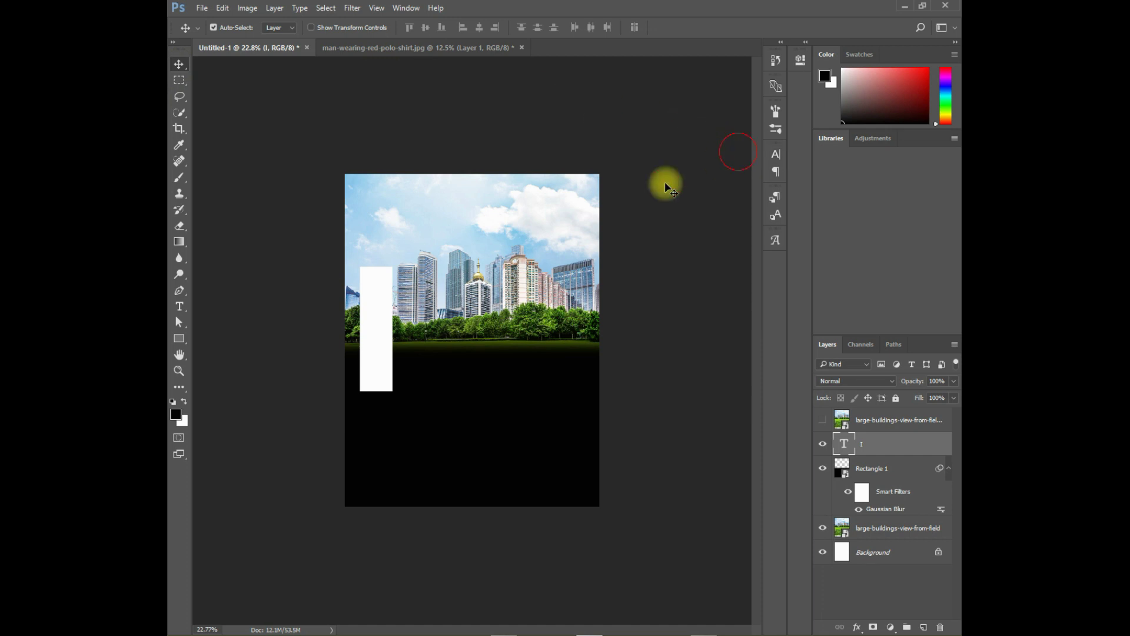
# Move the white bar to the canvas centre, resize it to stand across the horizon, and commit
pyautogui.hotkey('ctrl', 't')
pyautogui.moveTo(384, 306); pyautogui.dragTo(478, 282)
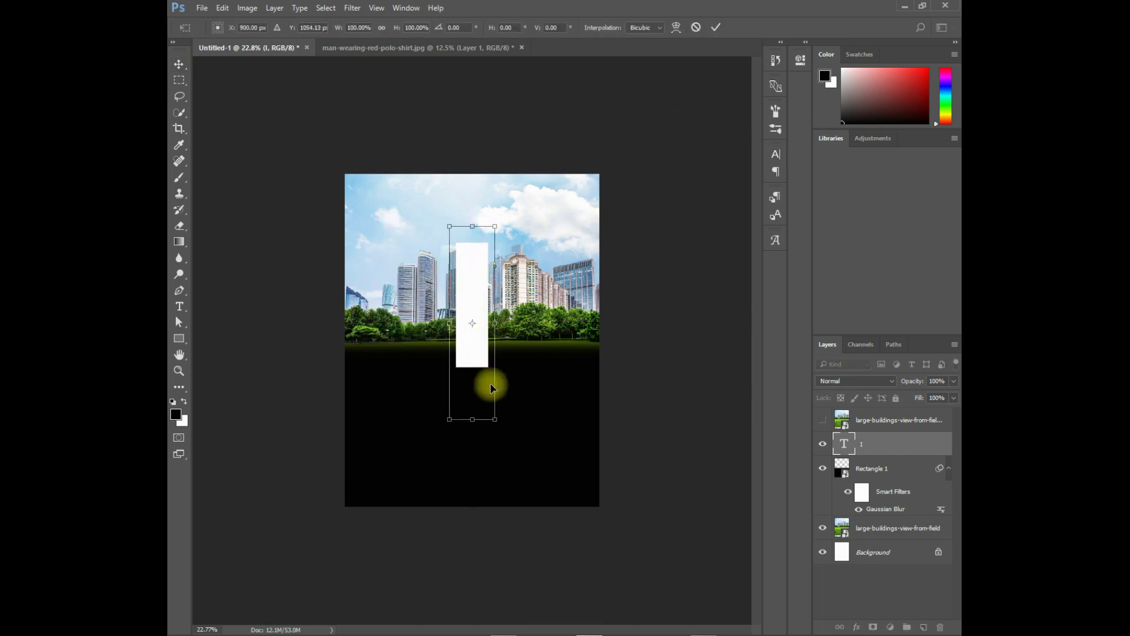
pyautogui.keyDown('alt'); pyautogui.keyDown('shift'); pyautogui.moveTo(494, 420); pyautogui.dragTo(534, 459); pyautogui.keyUp('shift'); pyautogui.keyUp('alt')
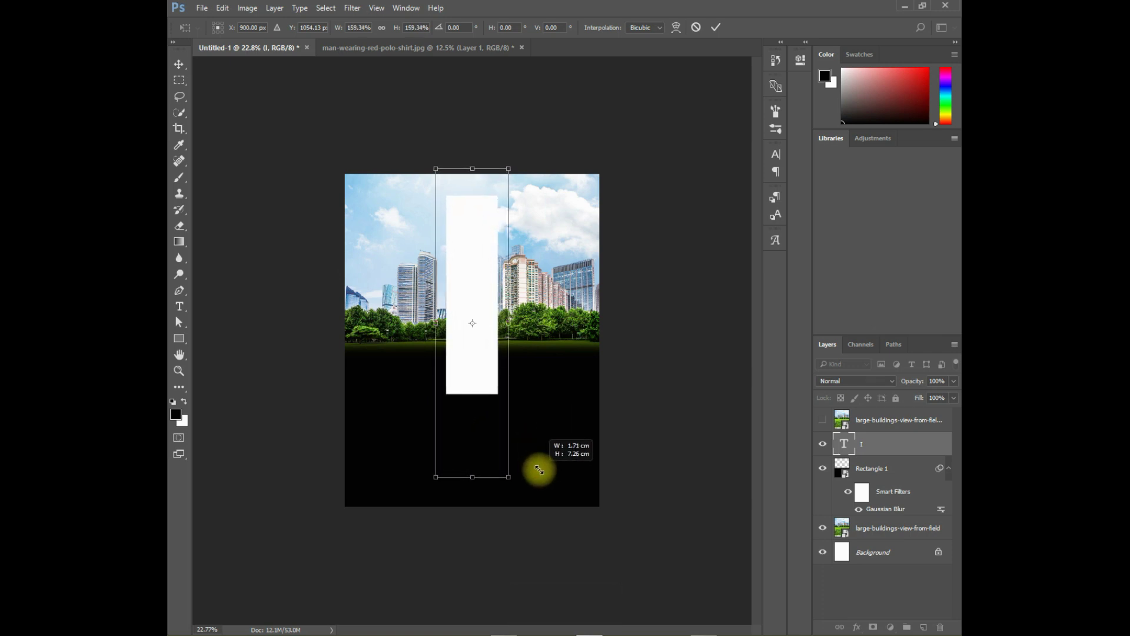
pyautogui.moveTo(487, 372); pyautogui.dragTo(485, 362)
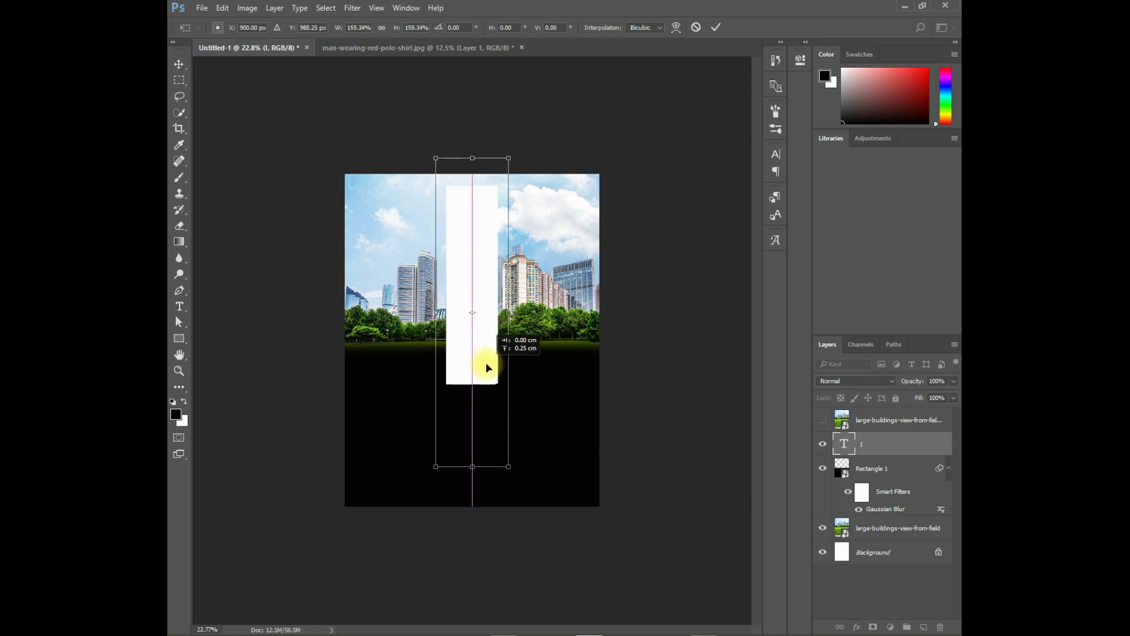
pyautogui.keyDown('alt'); pyautogui.keyDown('shift'); pyautogui.moveTo(508, 475); pyautogui.dragTo(515, 472); pyautogui.keyUp('shift'); pyautogui.keyUp('alt')
pyautogui.moveTo(481, 389); pyautogui.dragTo(481, 408)
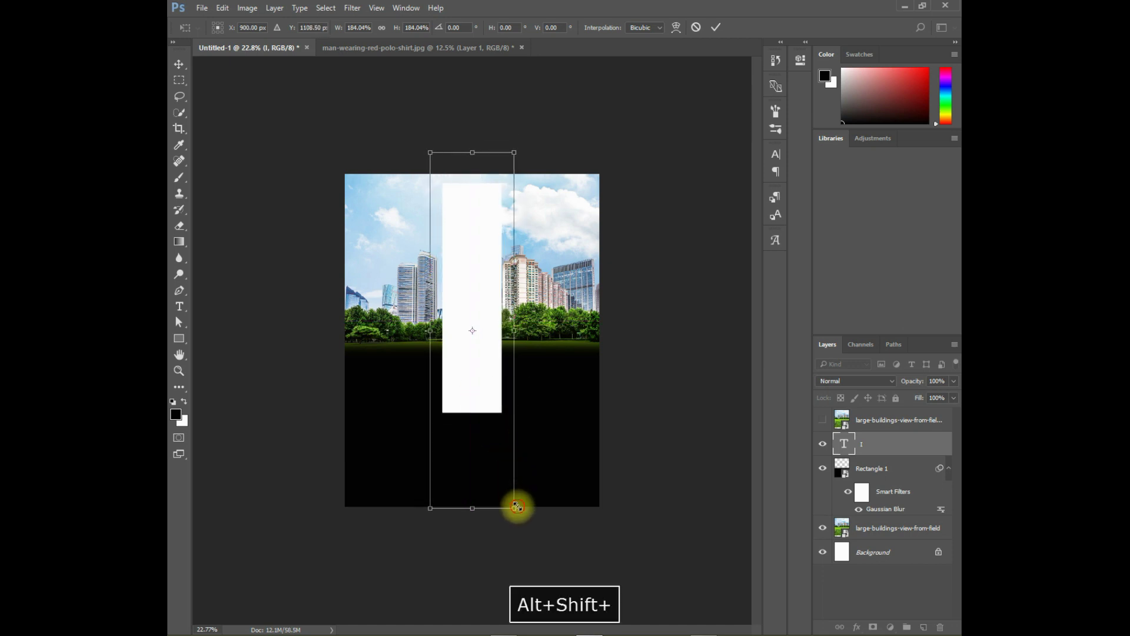
pyautogui.keyDown('alt'); pyautogui.keyDown('shift'); pyautogui.moveTo(515, 505); pyautogui.dragTo(500, 482); pyautogui.keyUp('shift'); pyautogui.keyUp('alt')
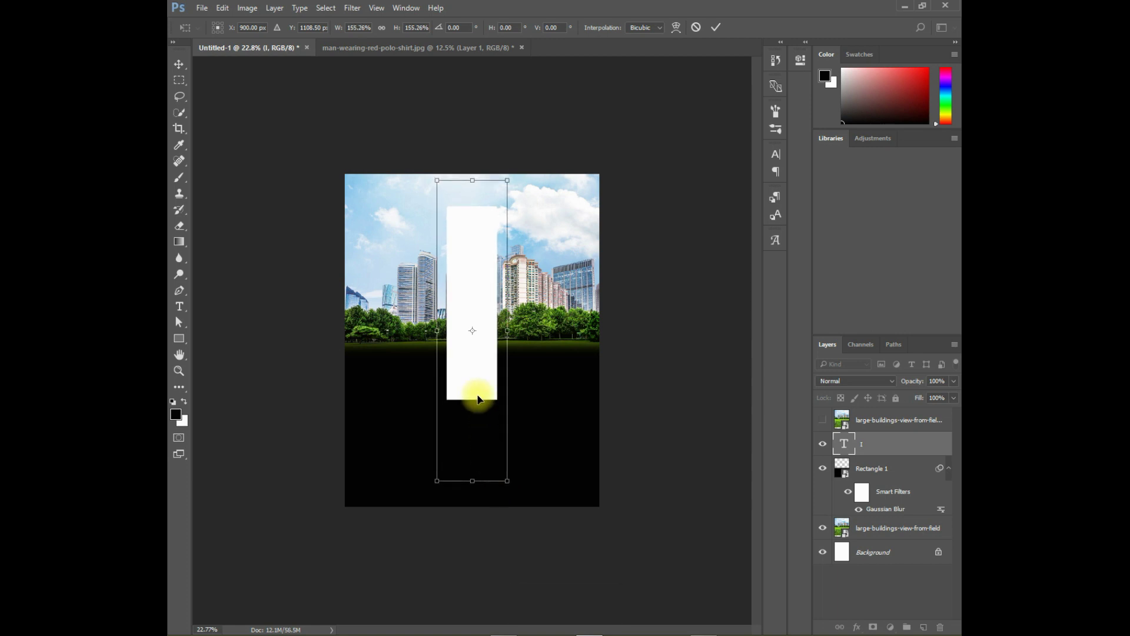
pyautogui.moveTo(479, 390); pyautogui.dragTo(477, 365)
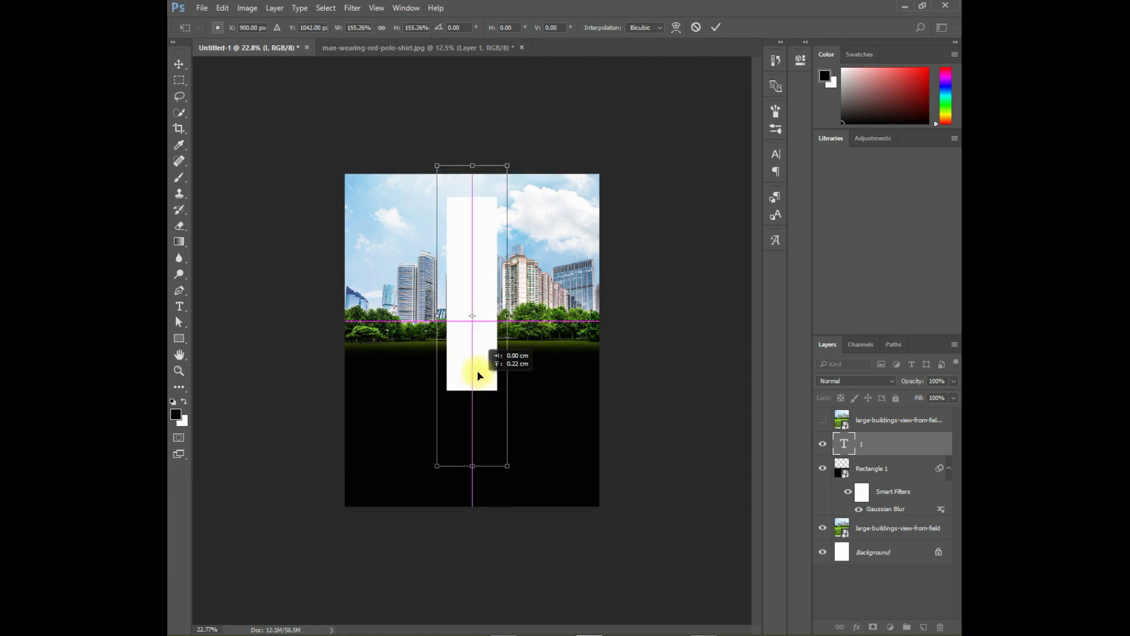
pyautogui.press('Return')
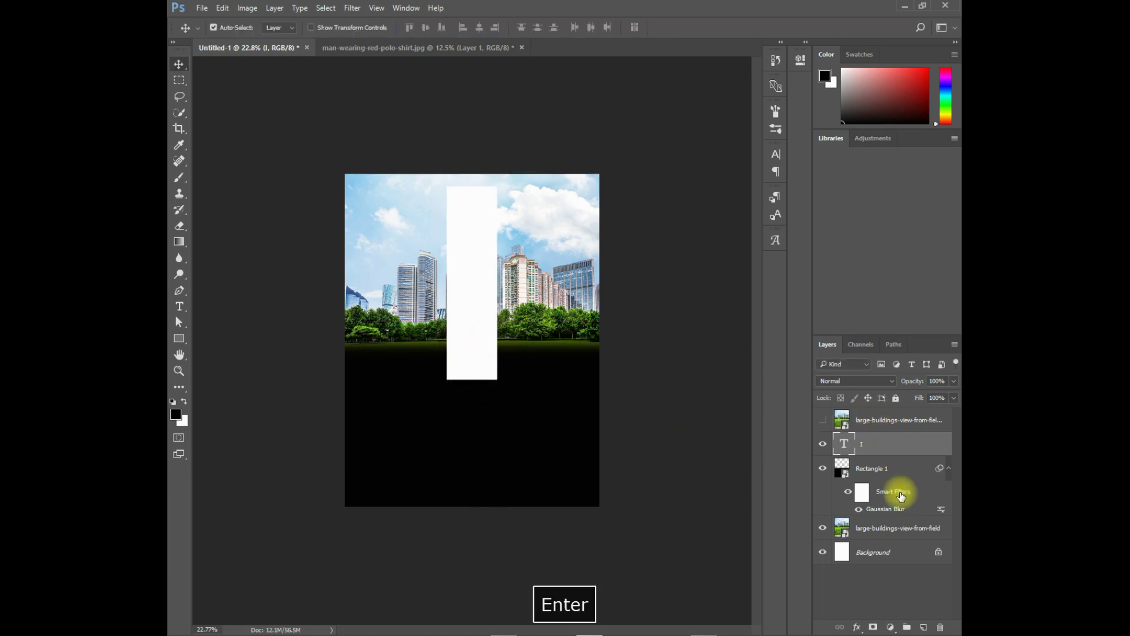
pyautogui.click(906, 527)
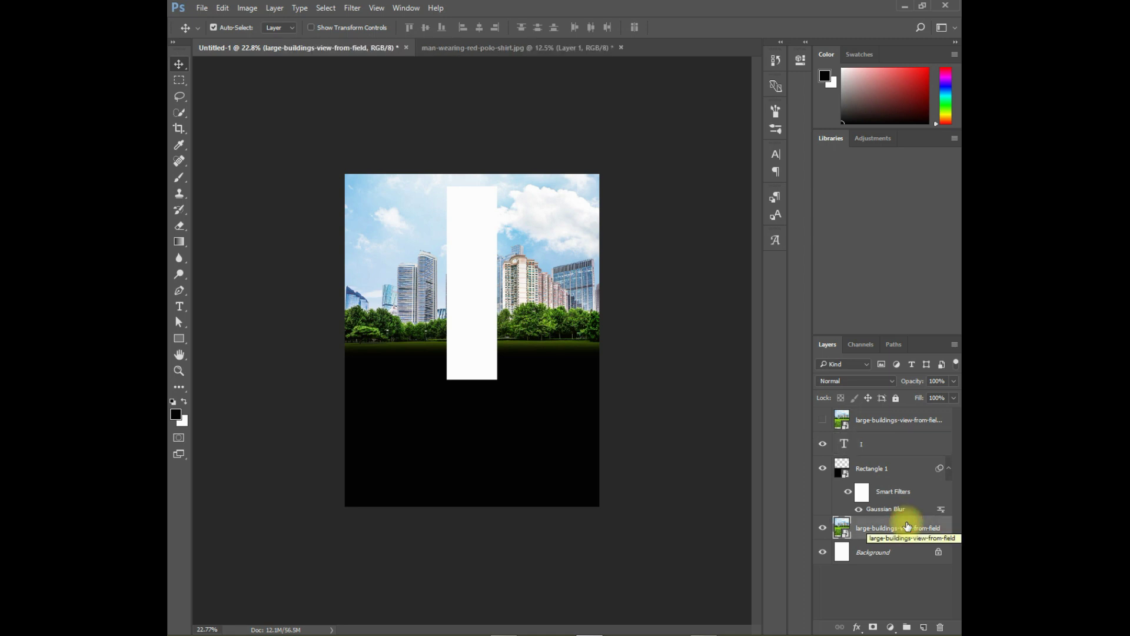
# Add a Hue/Saturation adjustment over the city photo with Hue -20, Saturation -60, Lightness -62
pyautogui.rightClick(907, 528)
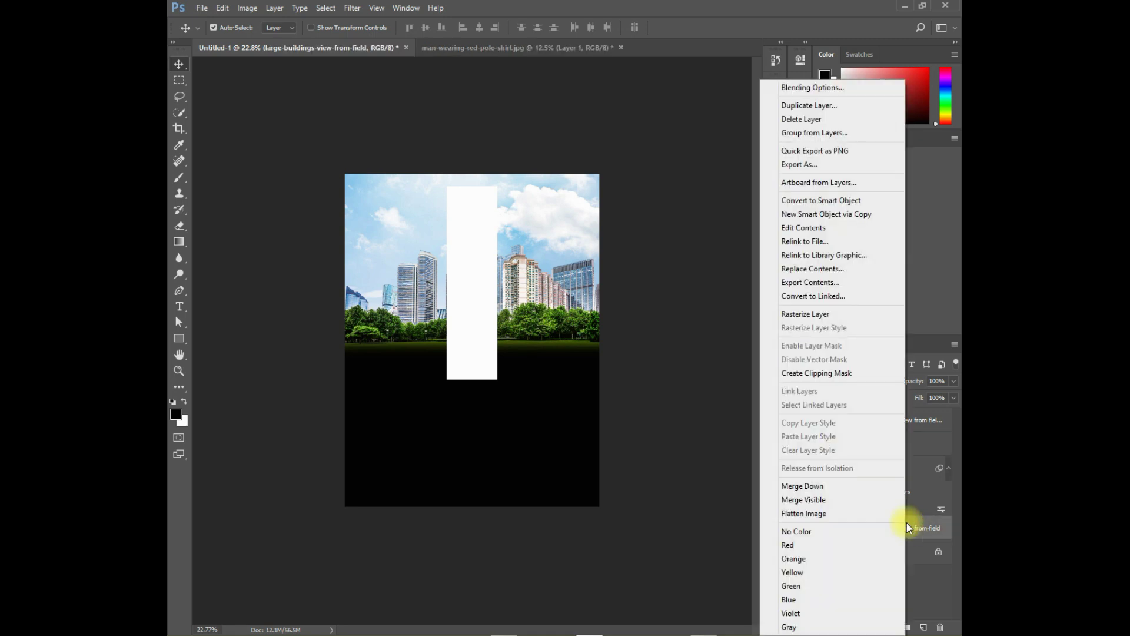
pyautogui.click(948, 531)
pyautogui.click(902, 625)
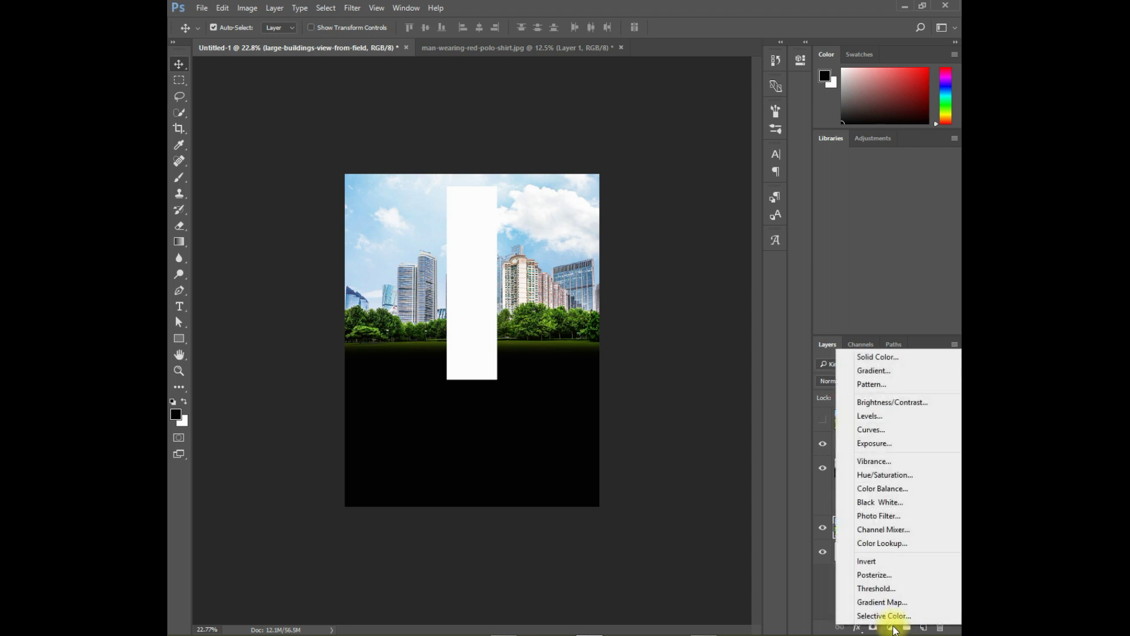
pyautogui.press('Escape')
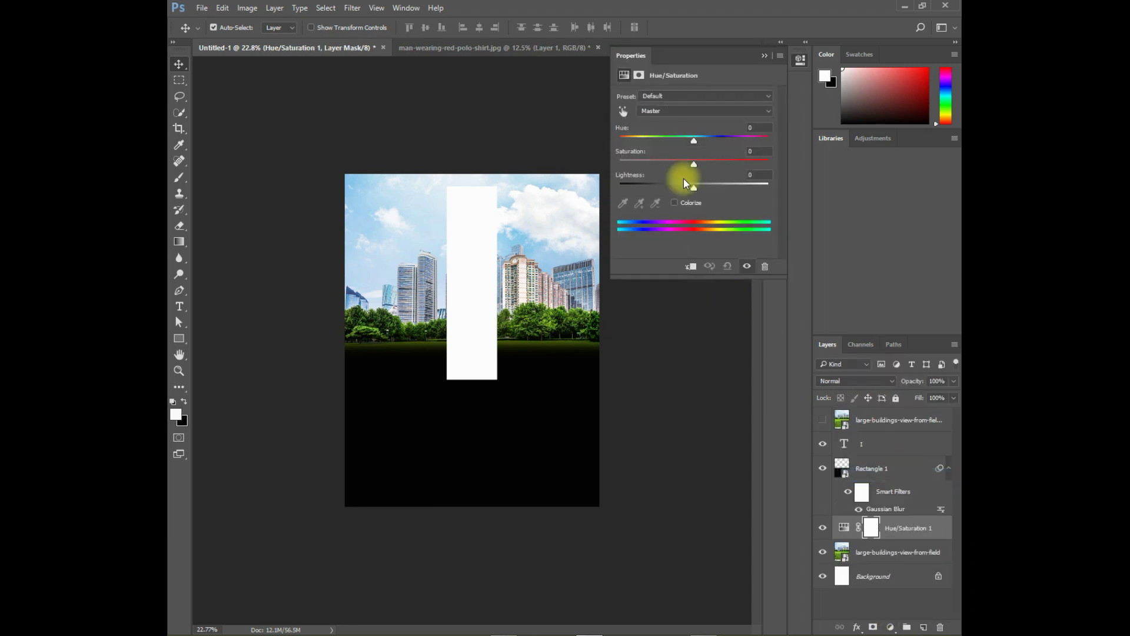
pyautogui.moveTo(692, 139); pyautogui.dragTo(658, 162)
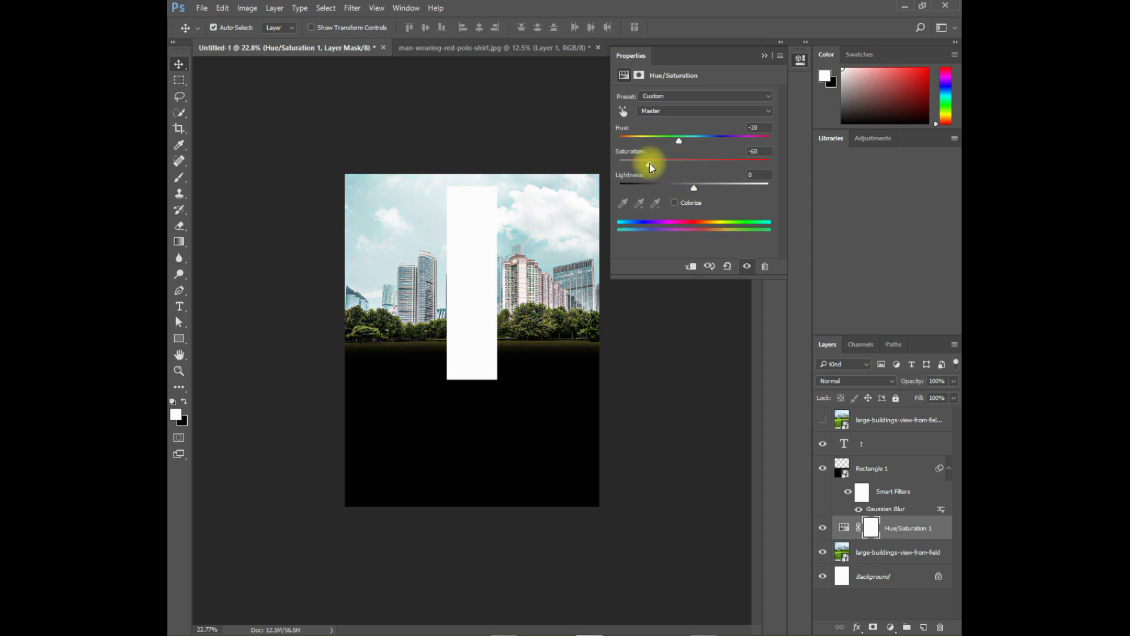
pyautogui.moveTo(690, 188); pyautogui.dragTo(645, 187)
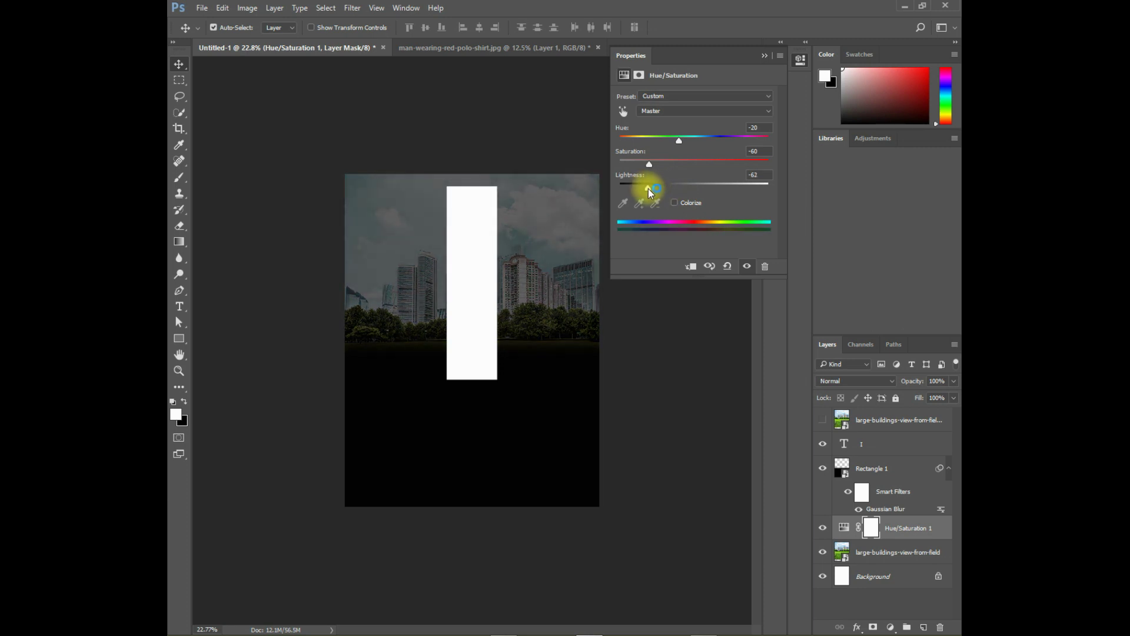
pyautogui.click(763, 56)
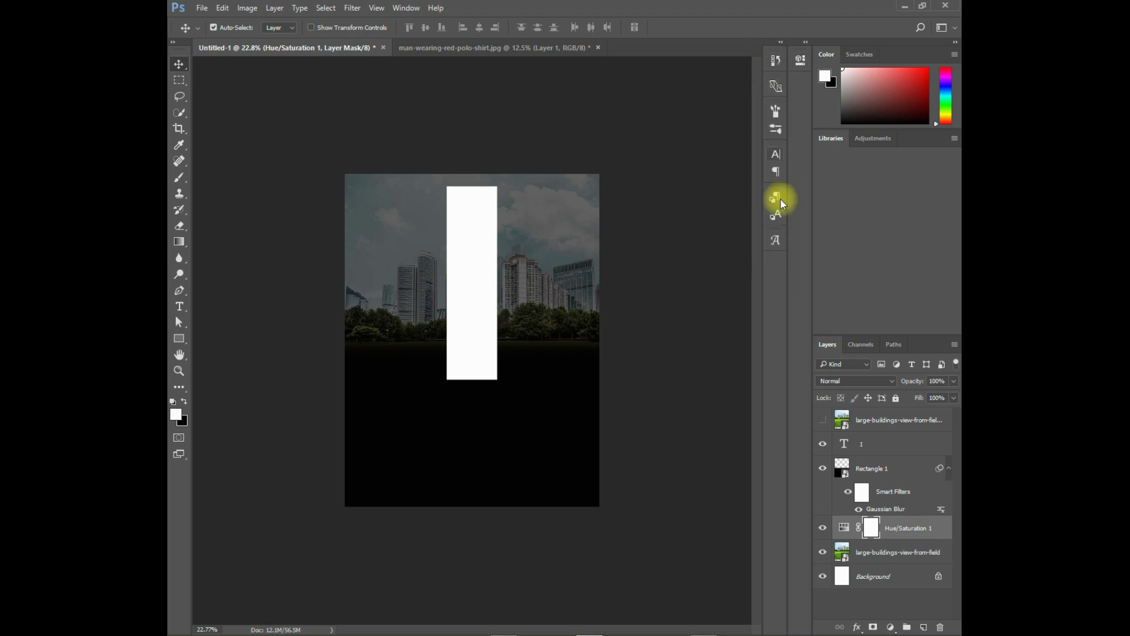
pyautogui.click(892, 443)
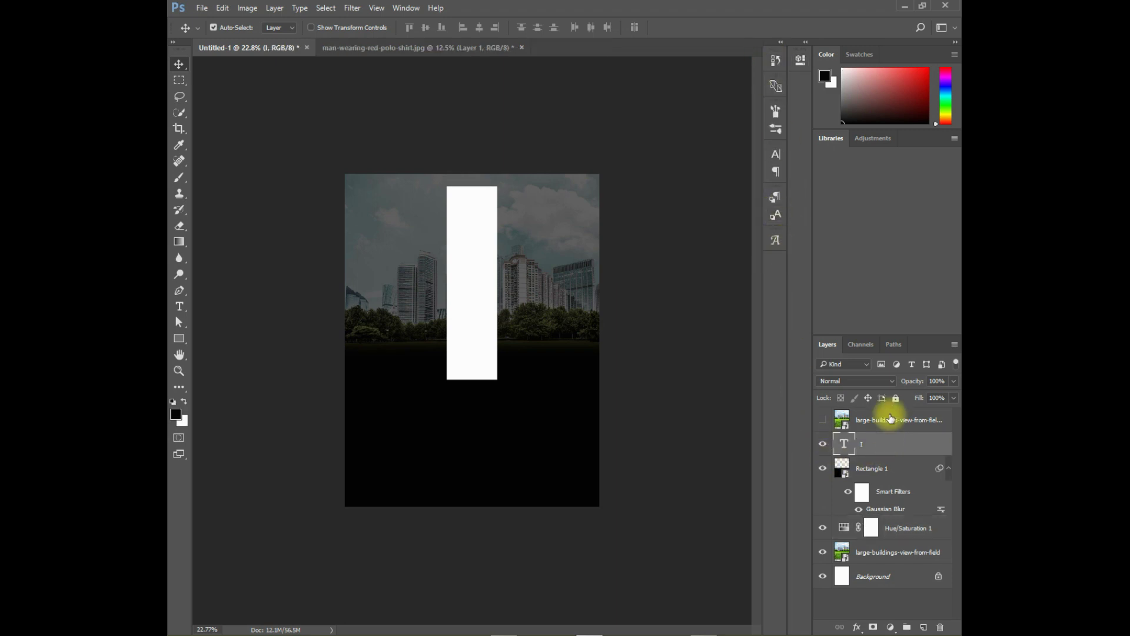
# In Layer Style for the I layer, enable Inner Shadow and Inner Glow
pyautogui.doubleClick(907, 444)
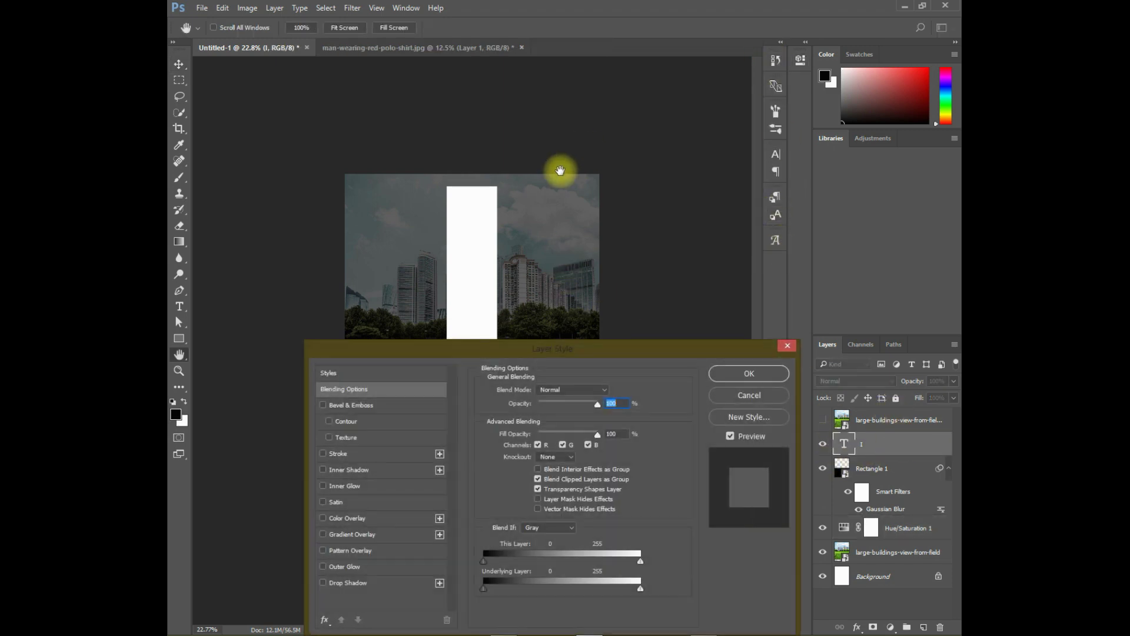
pyautogui.moveTo(590, 344)
pyautogui.mouseDown()
pyautogui.moveTo(705, 259)
pyautogui.moveTo(810, 155)
pyautogui.mouseUp()
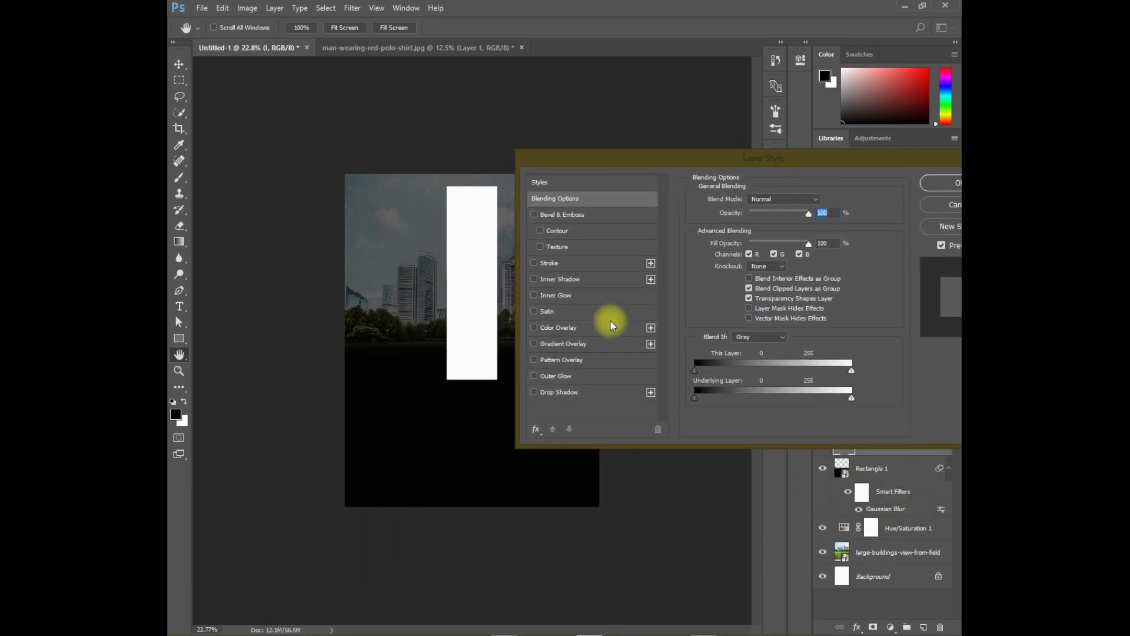
pyautogui.click(534, 279)
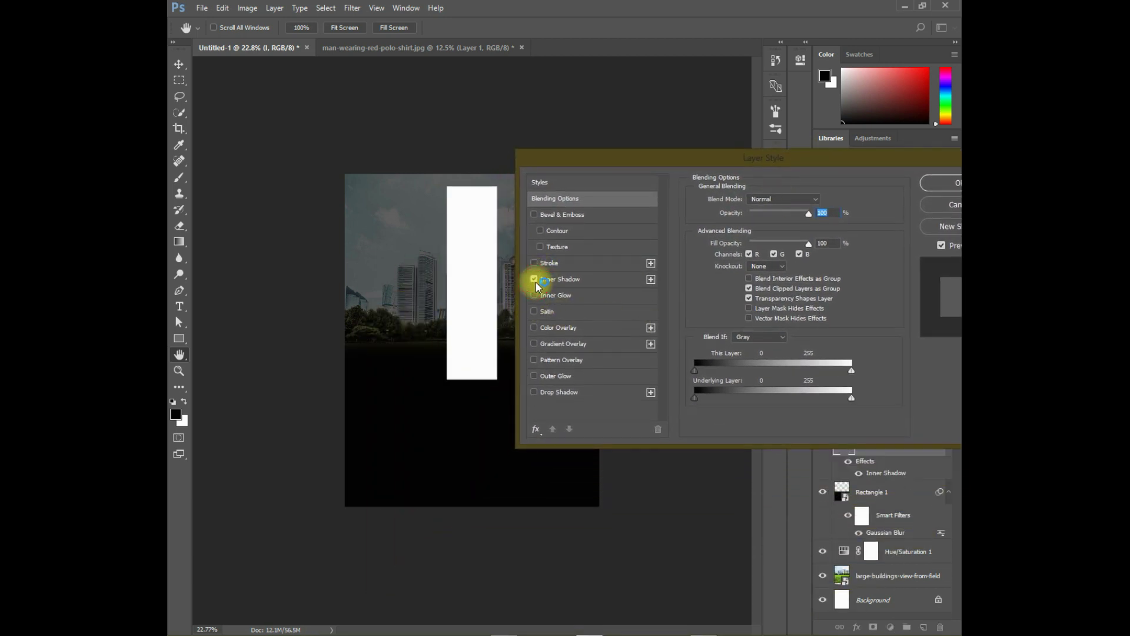
pyautogui.click(535, 295)
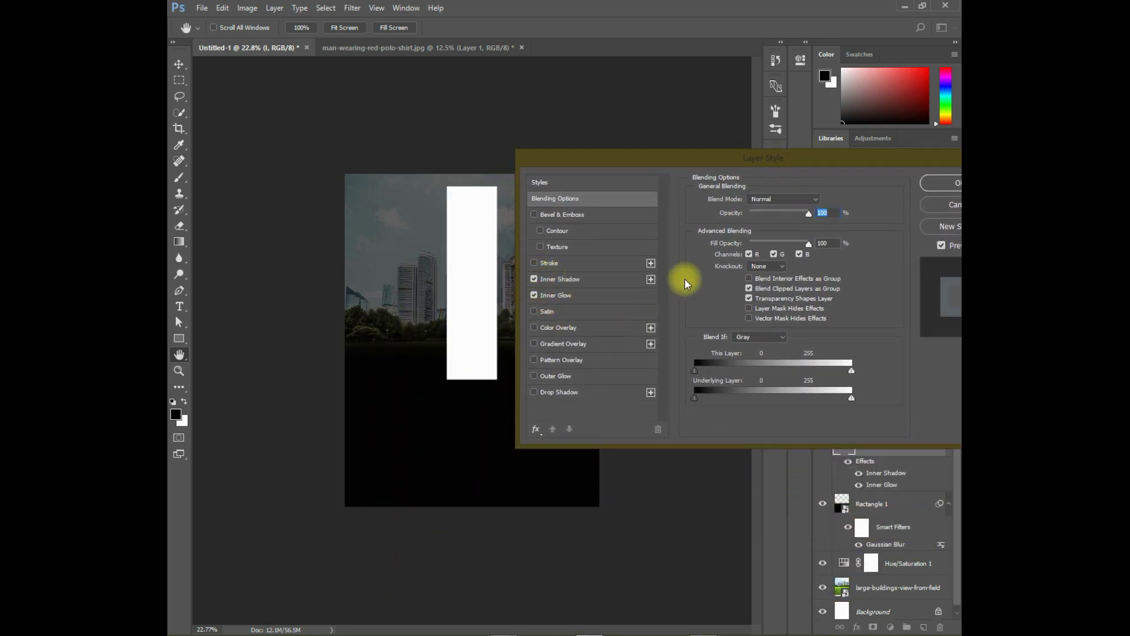
pyautogui.click(584, 295)
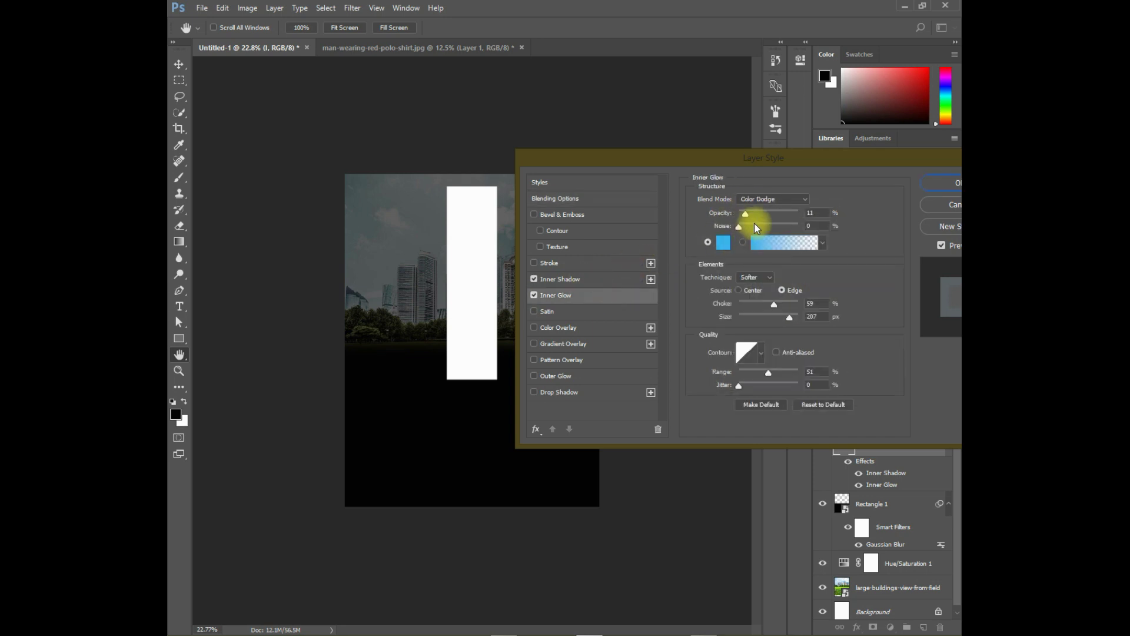
# Set the inner glow to near-white, 47% opacity, near-zero choke, 250 px size and a lower range
pyautogui.click(720, 246)
pyautogui.click(241, 343)
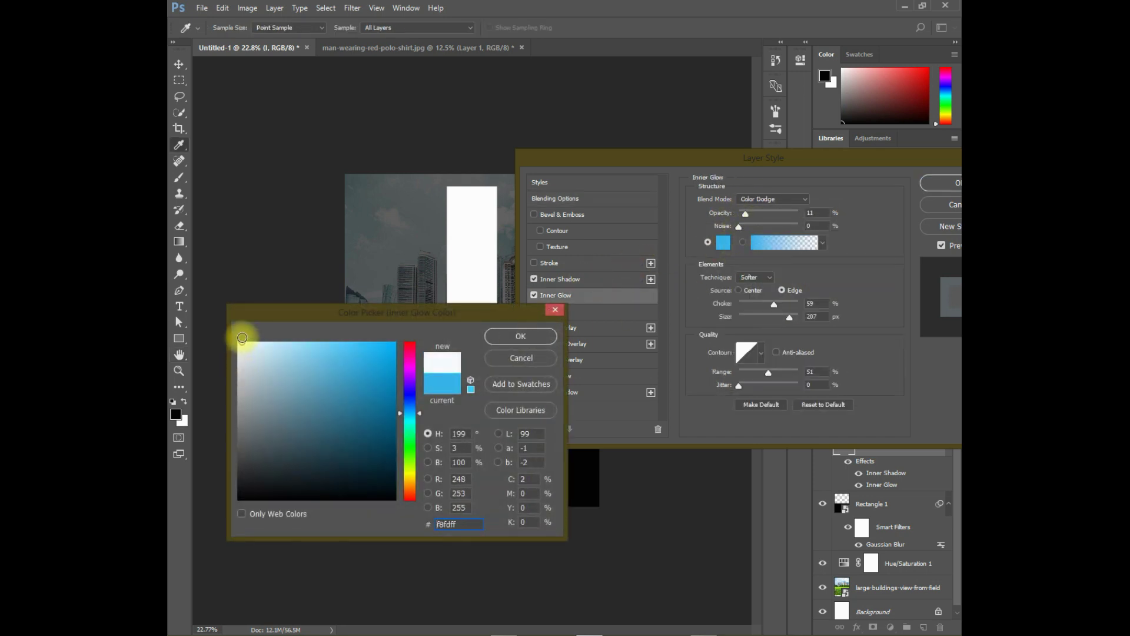
pyautogui.click(520, 336)
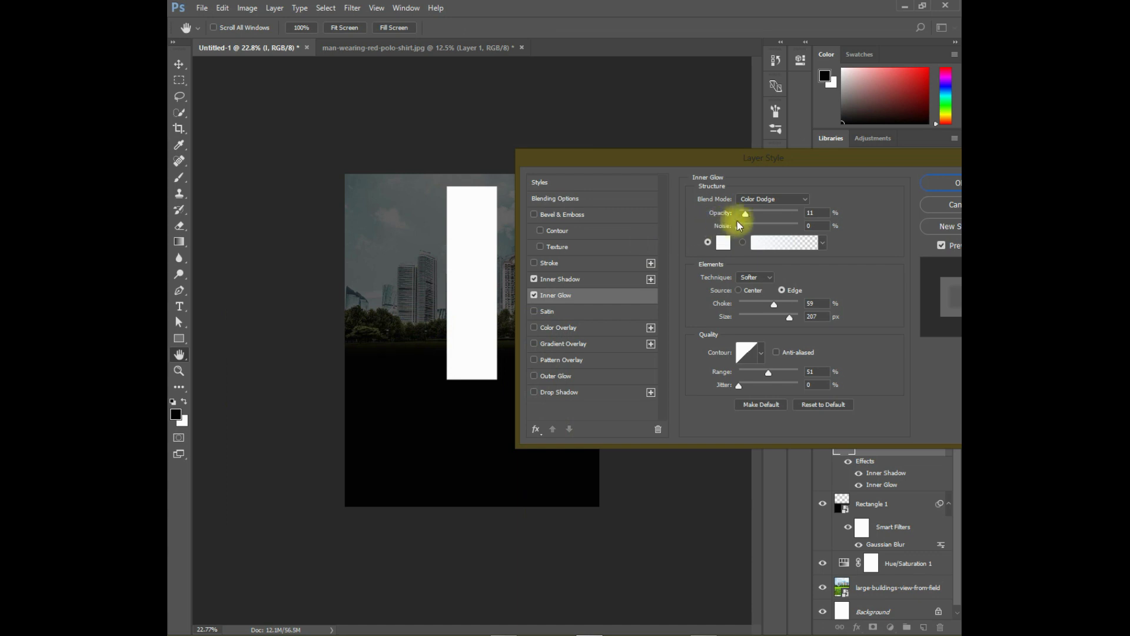
pyautogui.moveTo(746, 215); pyautogui.dragTo(766, 215)
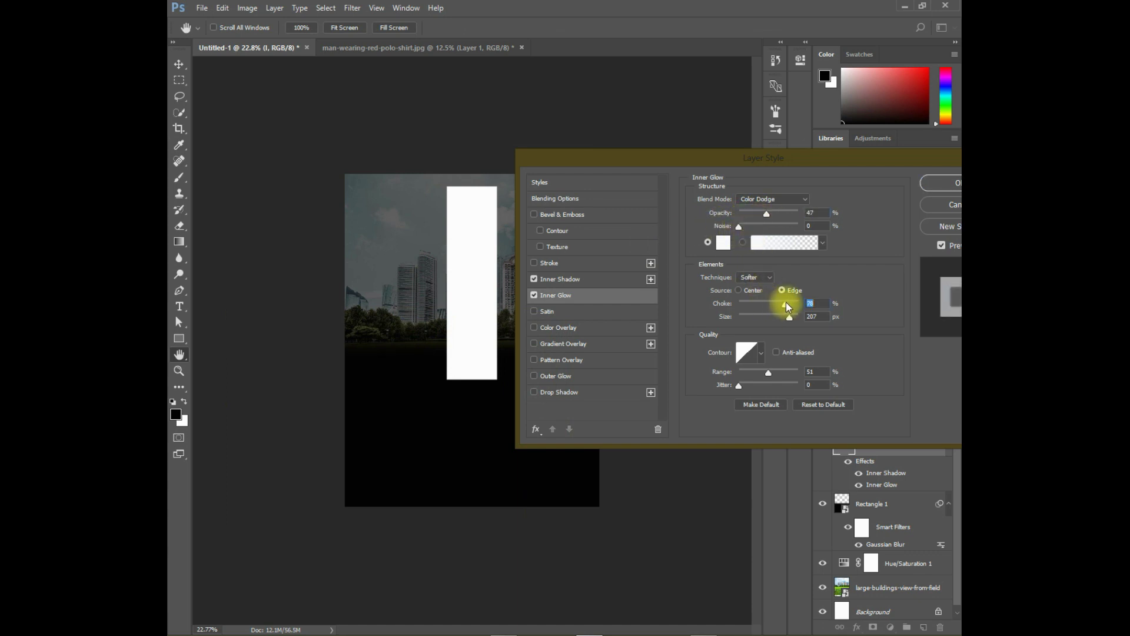
pyautogui.moveTo(785, 305); pyautogui.dragTo(742, 306)
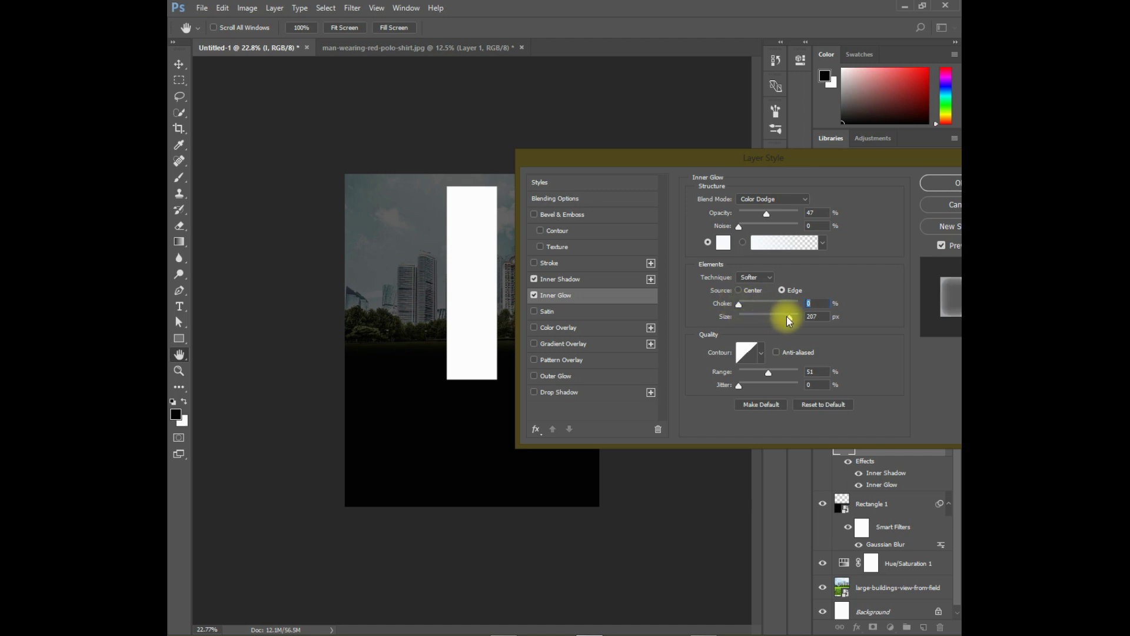
pyautogui.moveTo(795, 316); pyautogui.dragTo(800, 316)
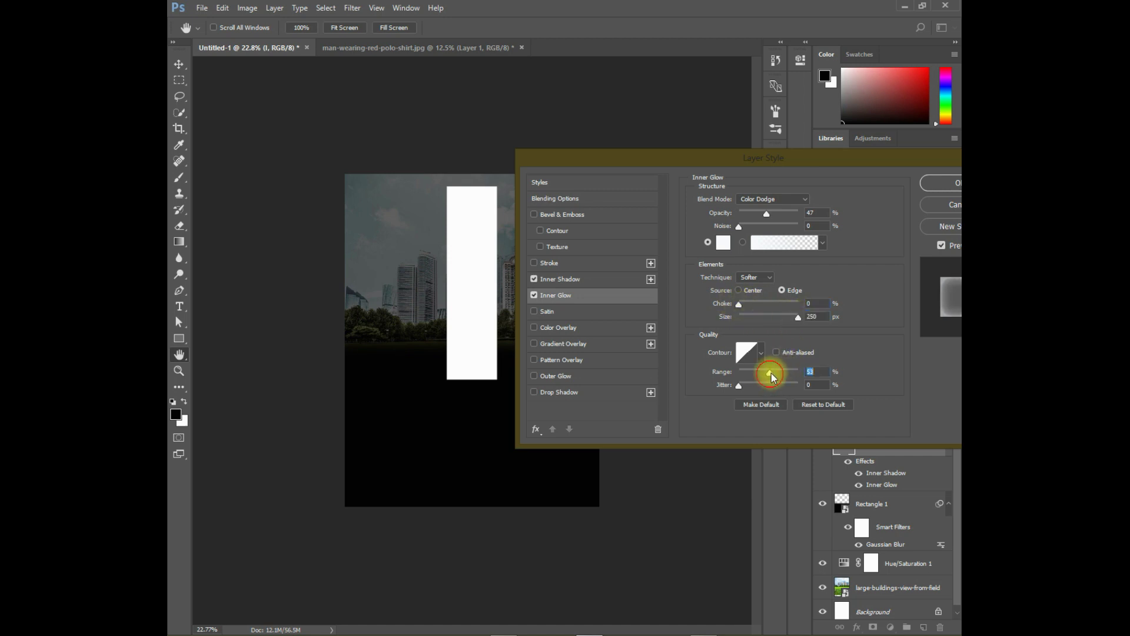
pyautogui.moveTo(749, 375)
pyautogui.mouseDown()
pyautogui.moveTo(769, 373)
pyautogui.moveTo(744, 386)
pyautogui.mouseUp()
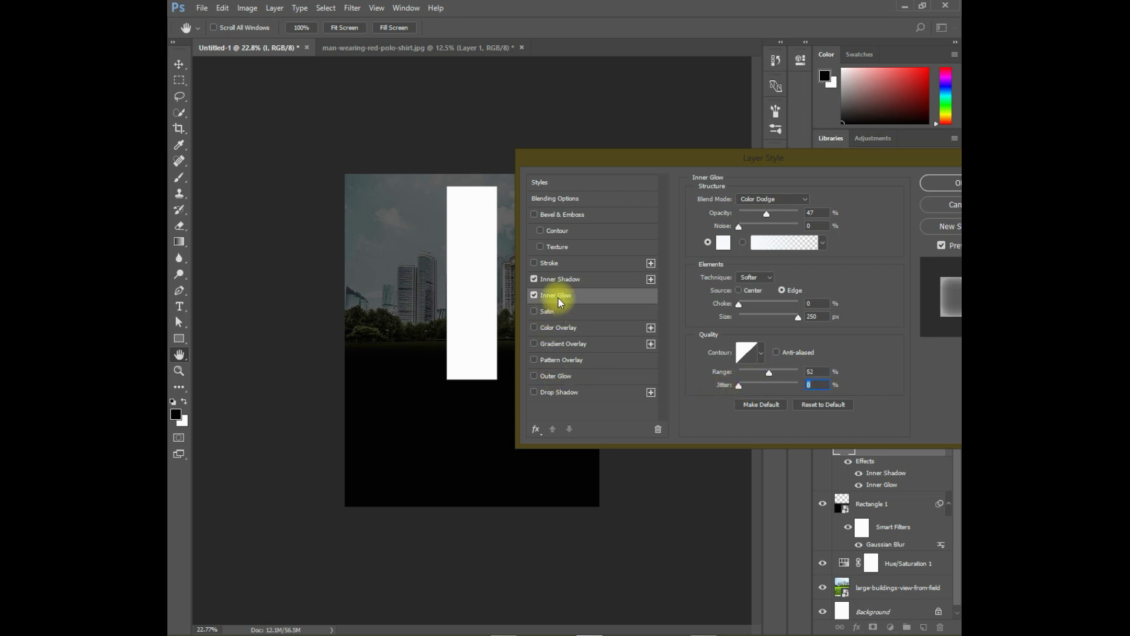
# Enable Outer Glow on the door and set its colour to white
pyautogui.click(572, 378)
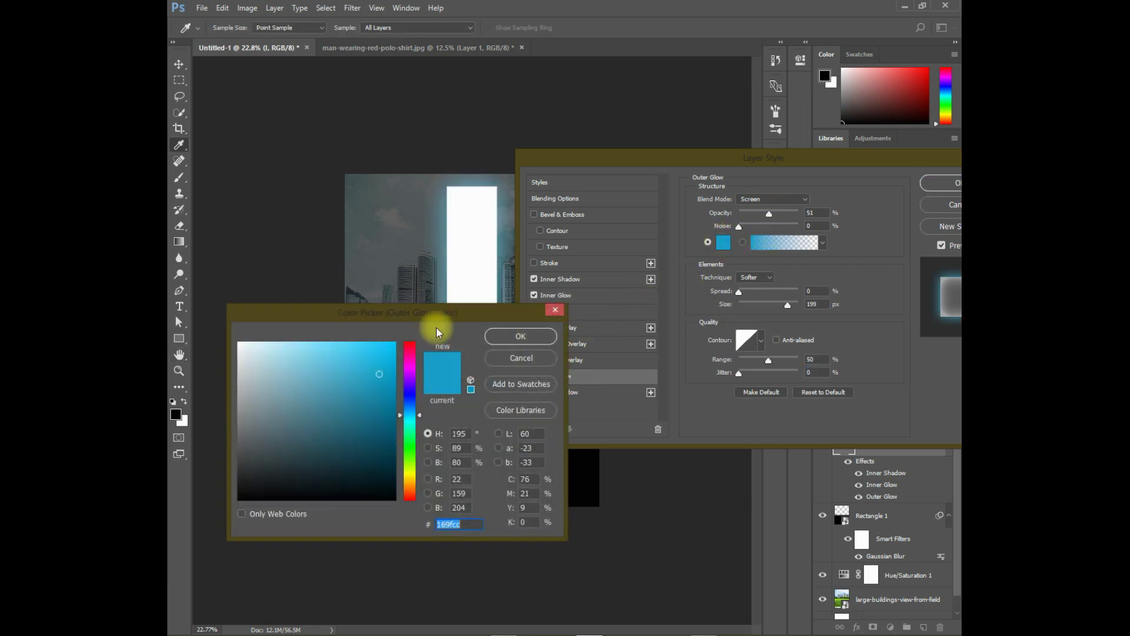
pyautogui.click(237, 343)
pyautogui.click(512, 335)
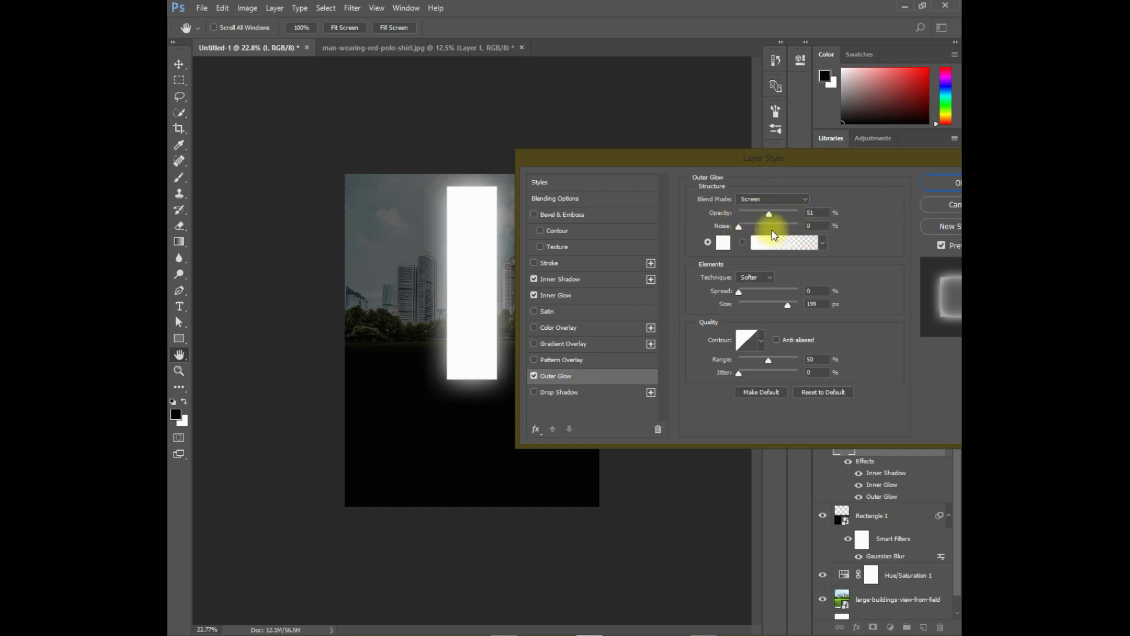
# Raise the glow's opacity and spread, tweak its range, and apply the layer effects
pyautogui.moveTo(770, 213); pyautogui.dragTo(782, 216)
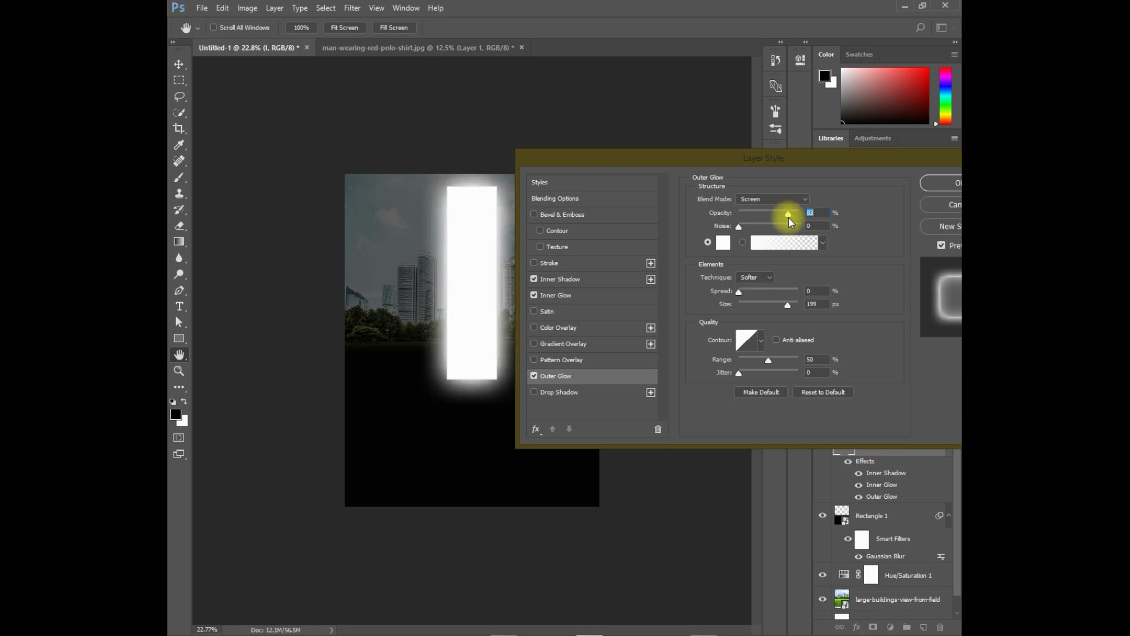
pyautogui.moveTo(738, 292)
pyautogui.mouseDown()
pyautogui.moveTo(749, 292)
pyautogui.moveTo(729, 292)
pyautogui.mouseUp()
pyautogui.moveTo(766, 360)
pyautogui.mouseDown()
pyautogui.moveTo(756, 361)
pyautogui.moveTo(768, 361)
pyautogui.mouseUp()
pyautogui.click(936, 183)
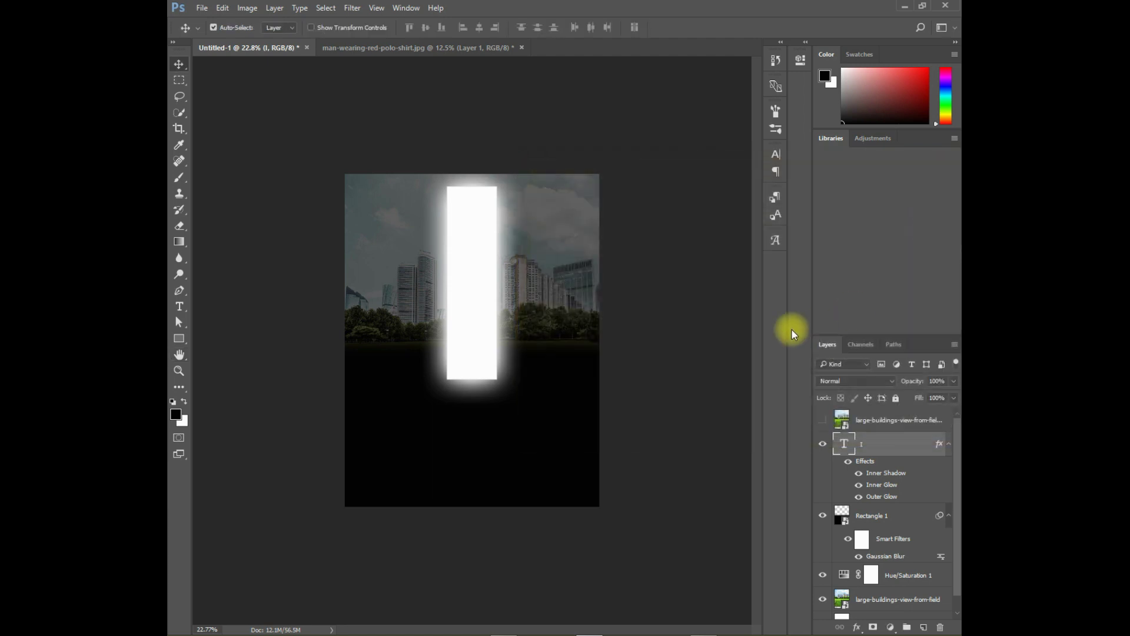
# Add a new empty layer and switch to the Polygonal Lasso tool
pyautogui.hotkey('ctrl', 'alt', 'shift', 'n')
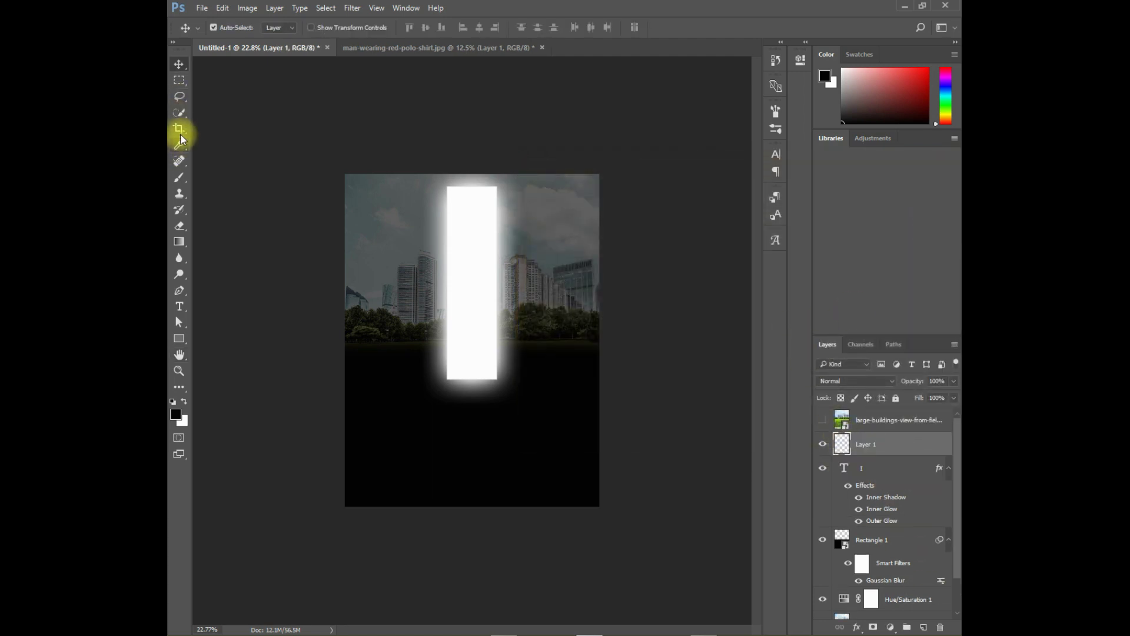
pyautogui.click(180, 116)
pyautogui.click(179, 96)
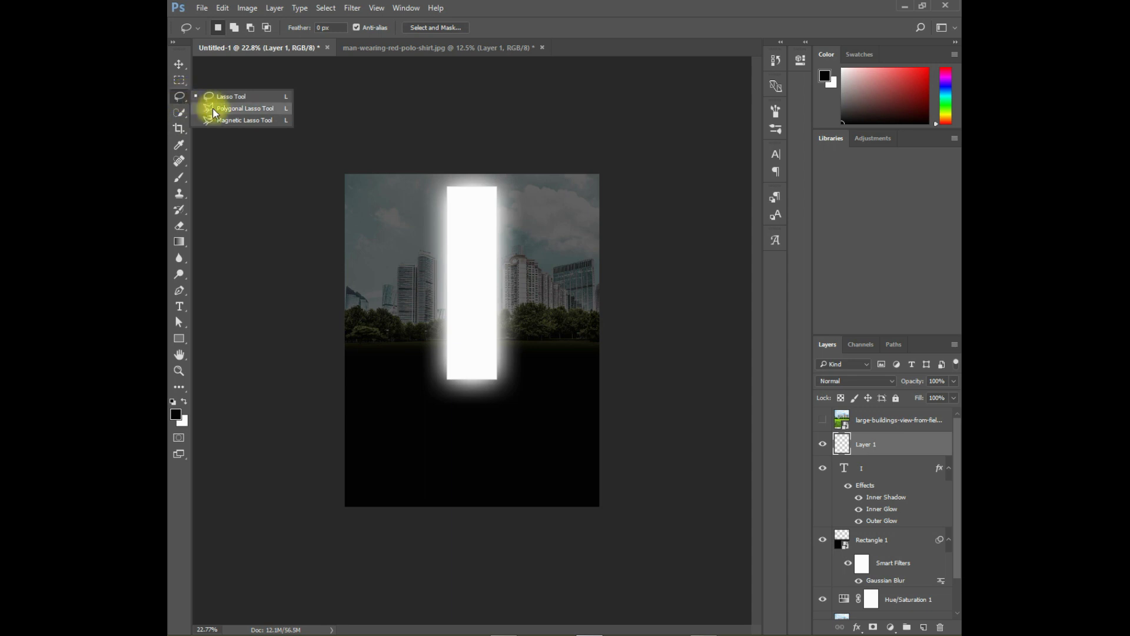
pyautogui.click(231, 115)
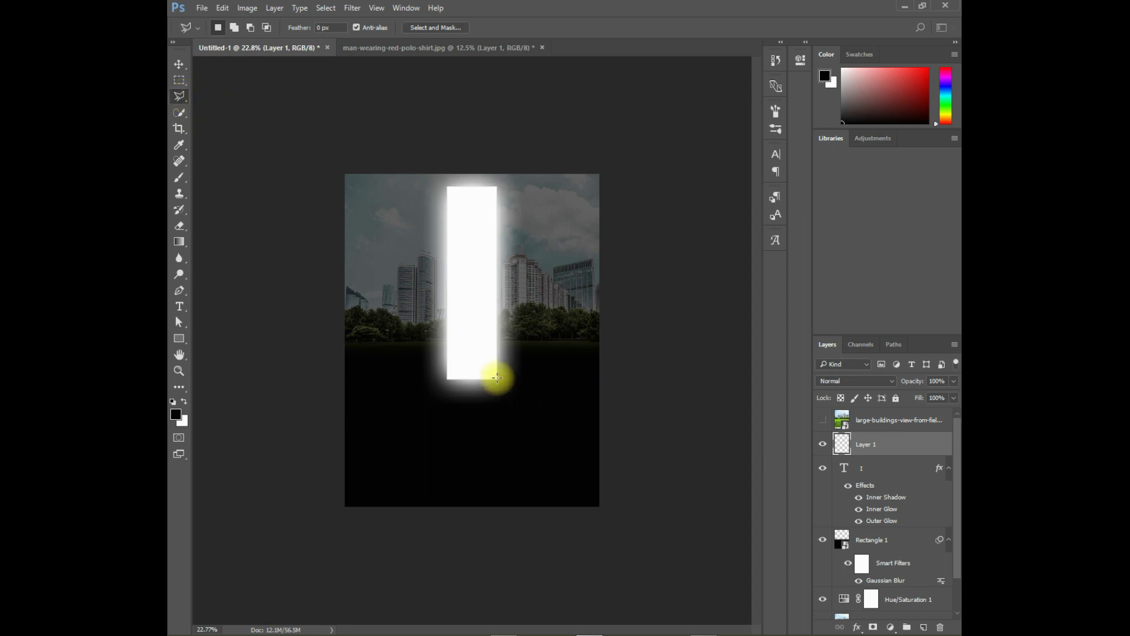
pyautogui.press('capslock')
# Select a trapezoid from the door's base corners out to the canvas bottom corners
pyautogui.click(496, 382)
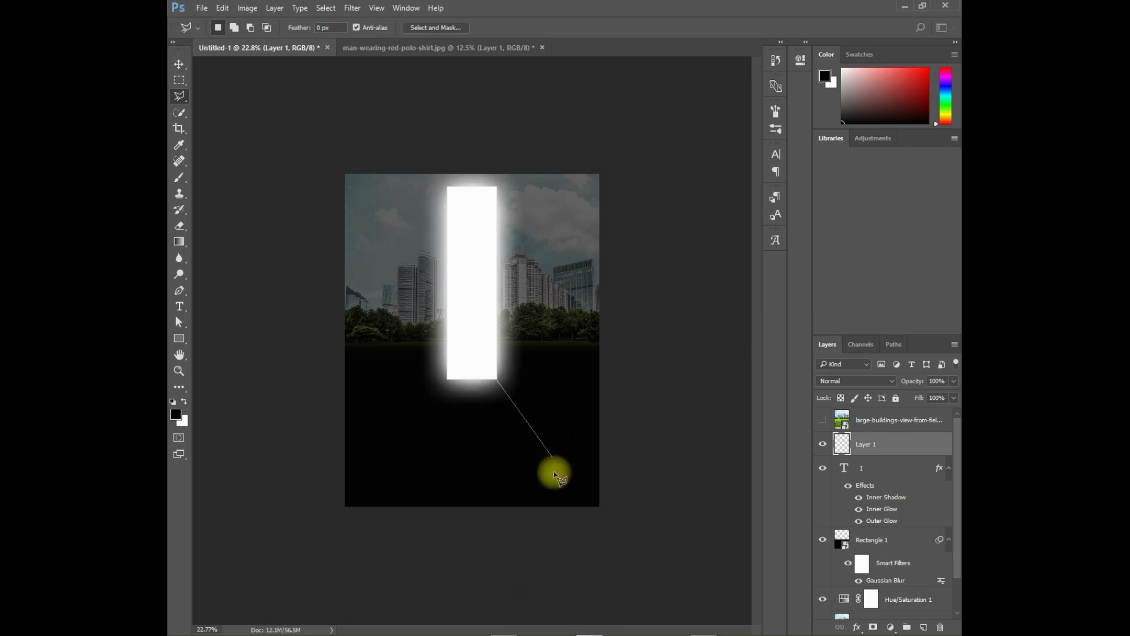
pyautogui.click(589, 510)
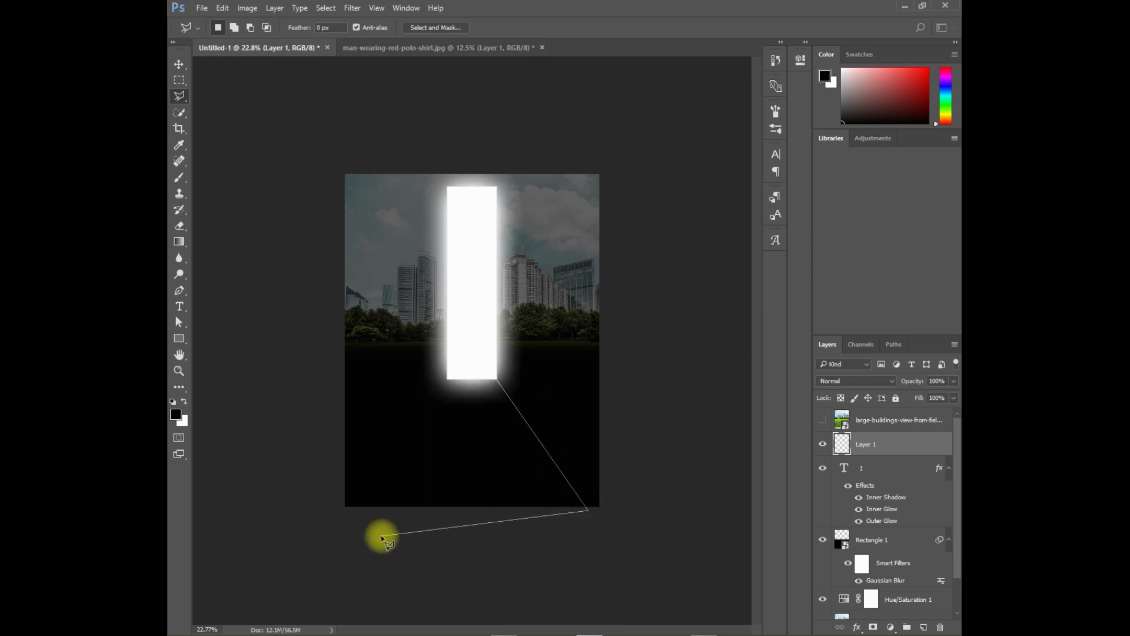
pyautogui.click(363, 510)
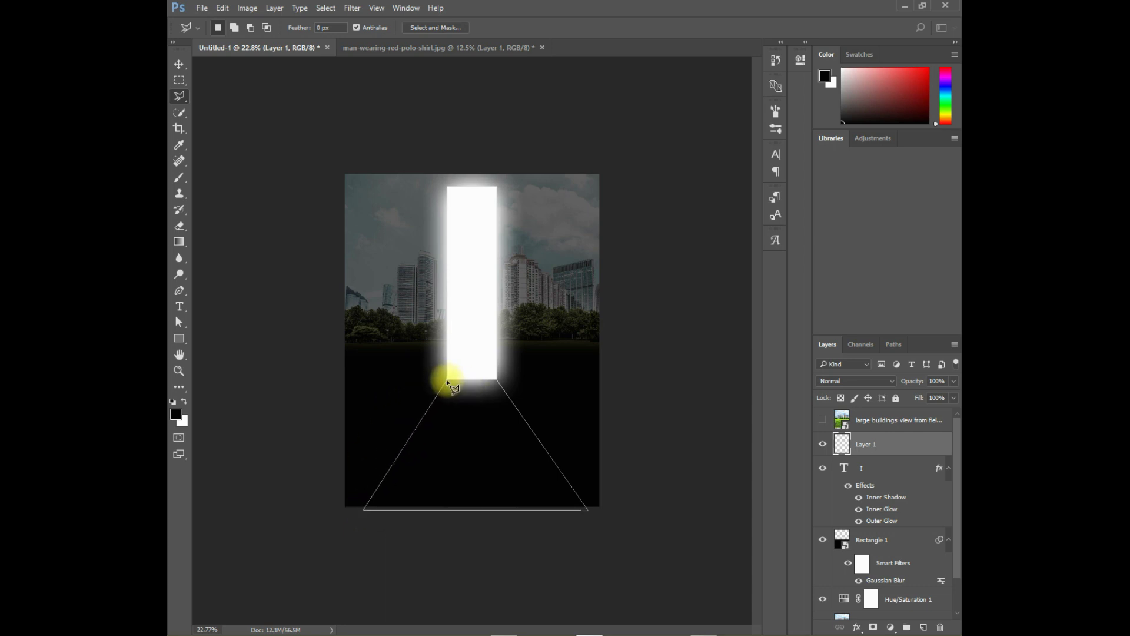
pyautogui.click(448, 382)
pyautogui.doubleClick(497, 381)
# Edit a gradient preset so its starting colour stop is white
pyautogui.click(180, 241)
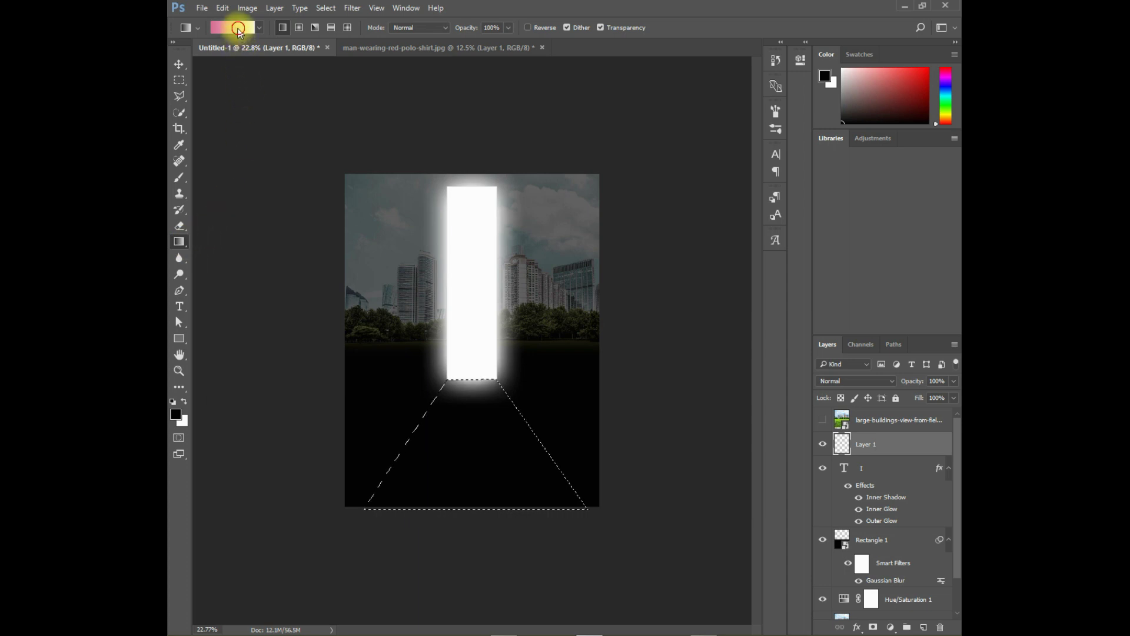
pyautogui.click(231, 28)
pyautogui.click(290, 158)
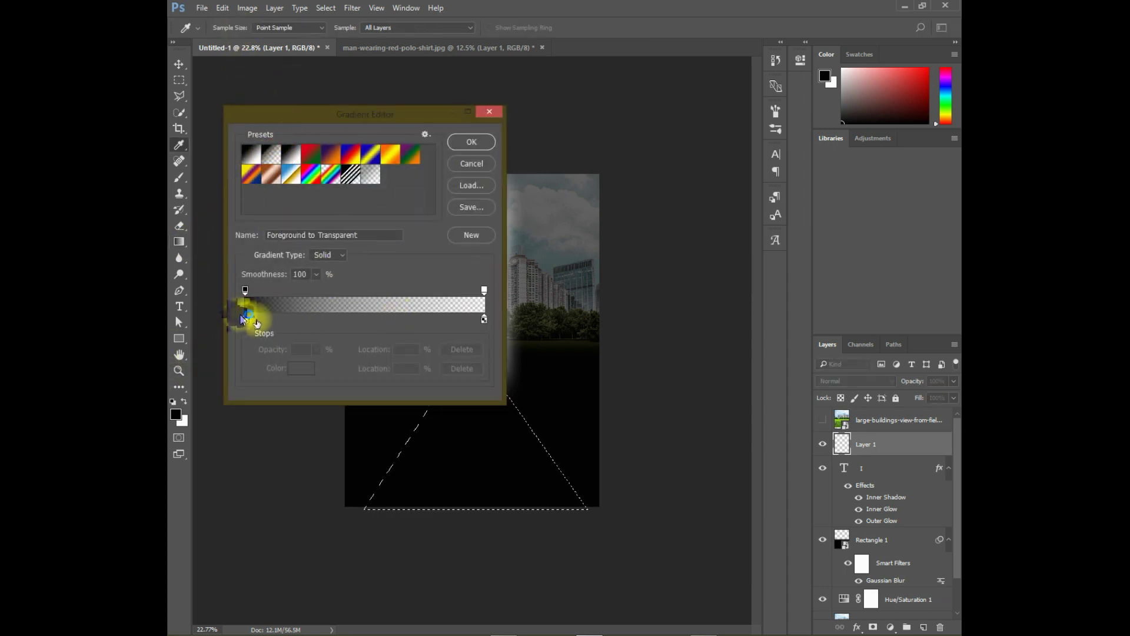
pyautogui.click(245, 319)
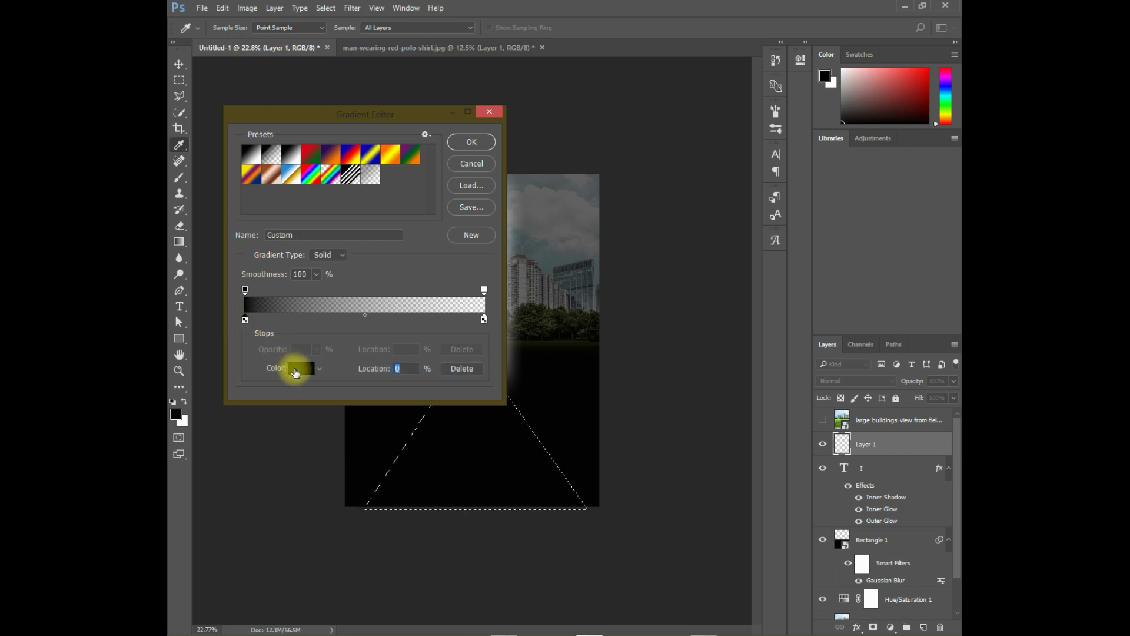
pyautogui.click(295, 371)
pyautogui.moveTo(309, 367); pyautogui.dragTo(238, 342)
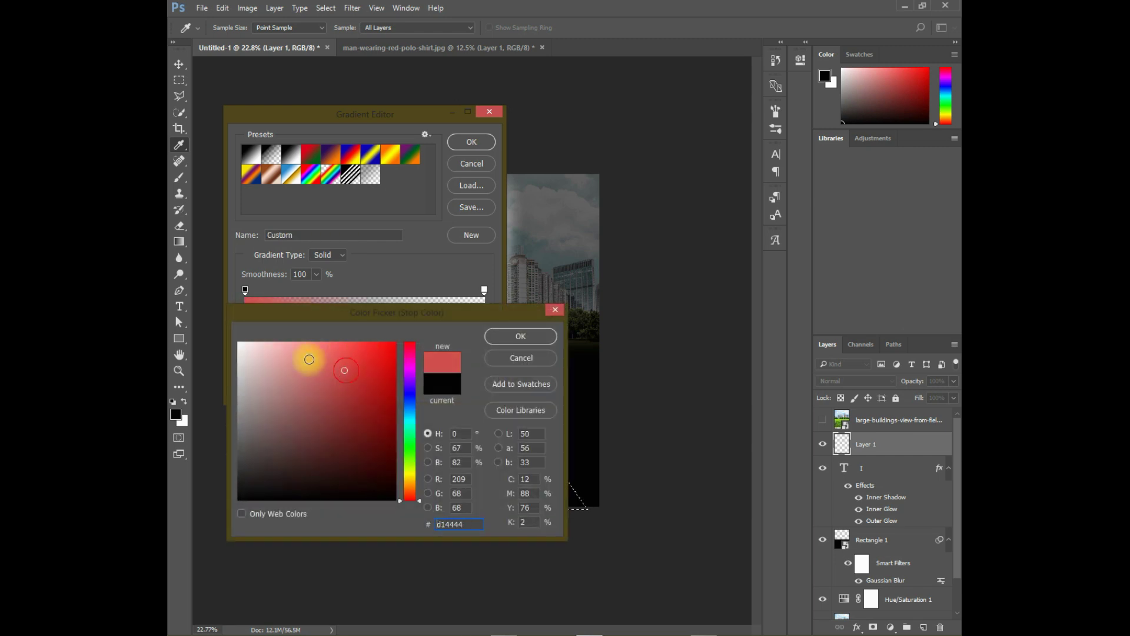
pyautogui.click(520, 335)
pyautogui.click(471, 143)
pyautogui.hotkey('ctrl', 'alt', 'z')
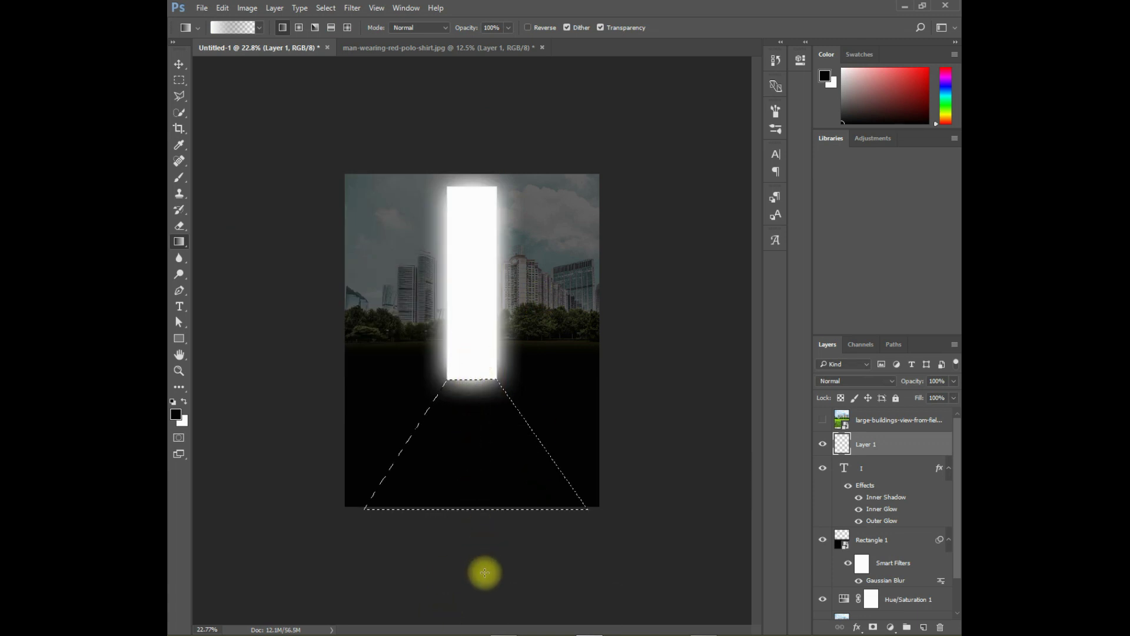
# Fill the trapezoid with the fading white gradient, deselect, and begin transforming the light path
pyautogui.moveTo(473, 389); pyautogui.dragTo(484, 574)
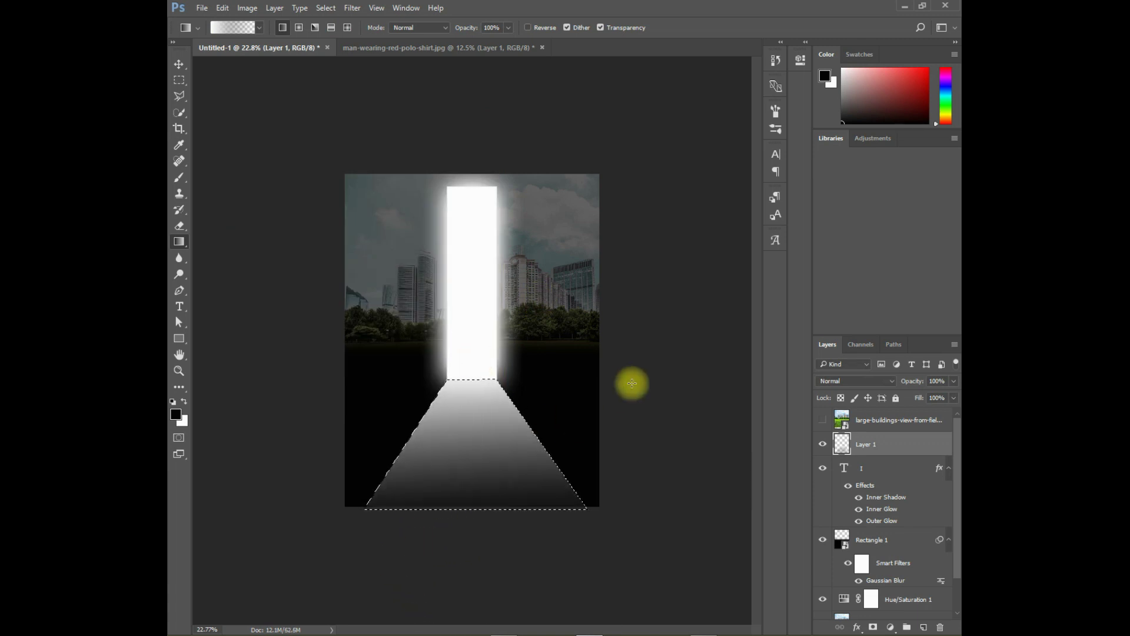
pyautogui.click(182, 68)
pyautogui.hotkey('ctrl', 'd')
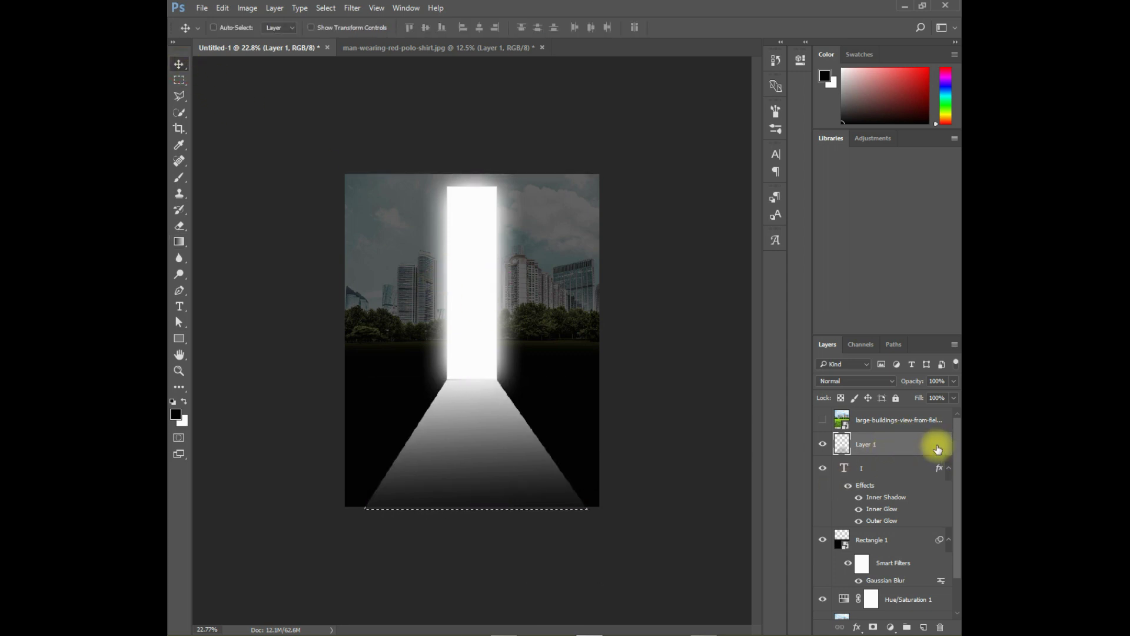
pyautogui.hotkey('ctrl', 't')
pyautogui.press('Up')
# Nudge the light path right and commit the transform
pyautogui.press('Right')
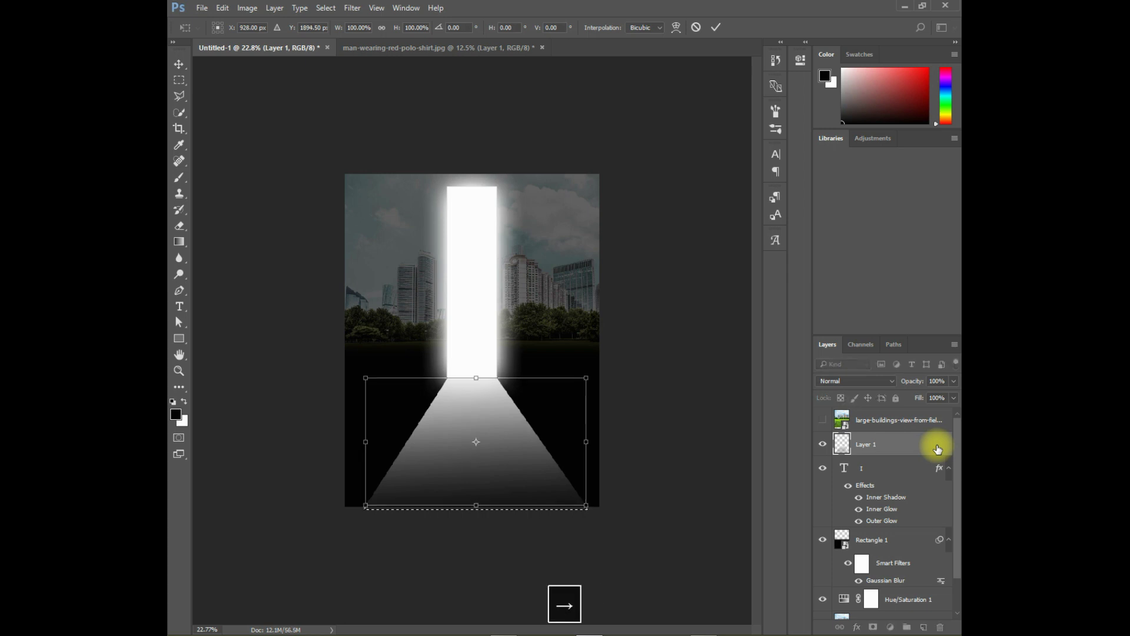
pyautogui.press('Return')
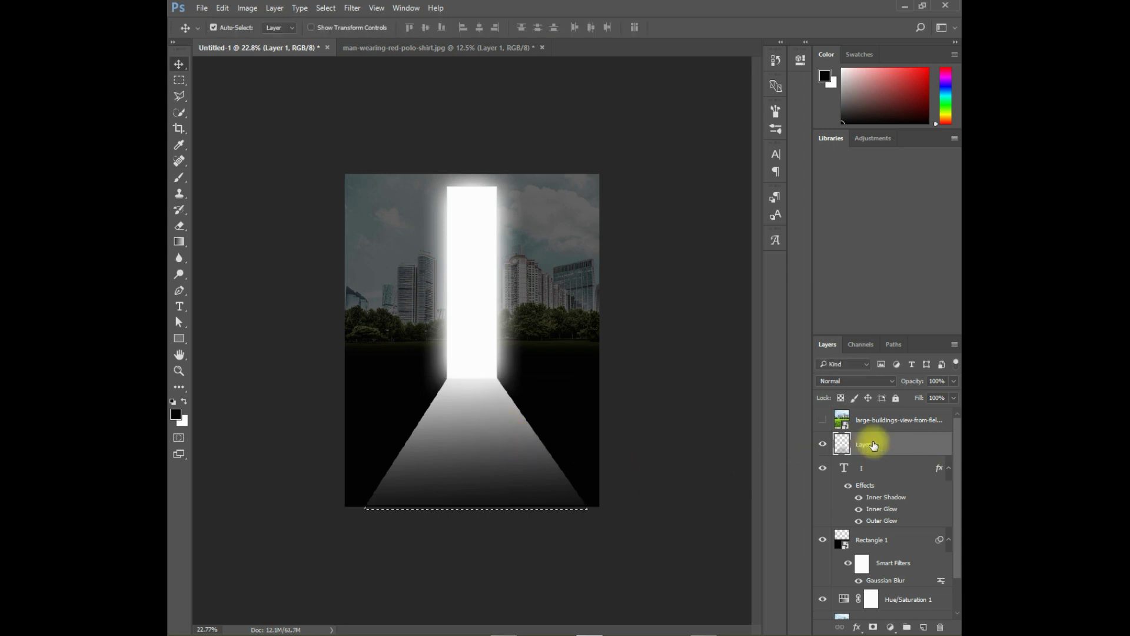
pyautogui.click(351, 8)
pyautogui.moveTo(380, 144)
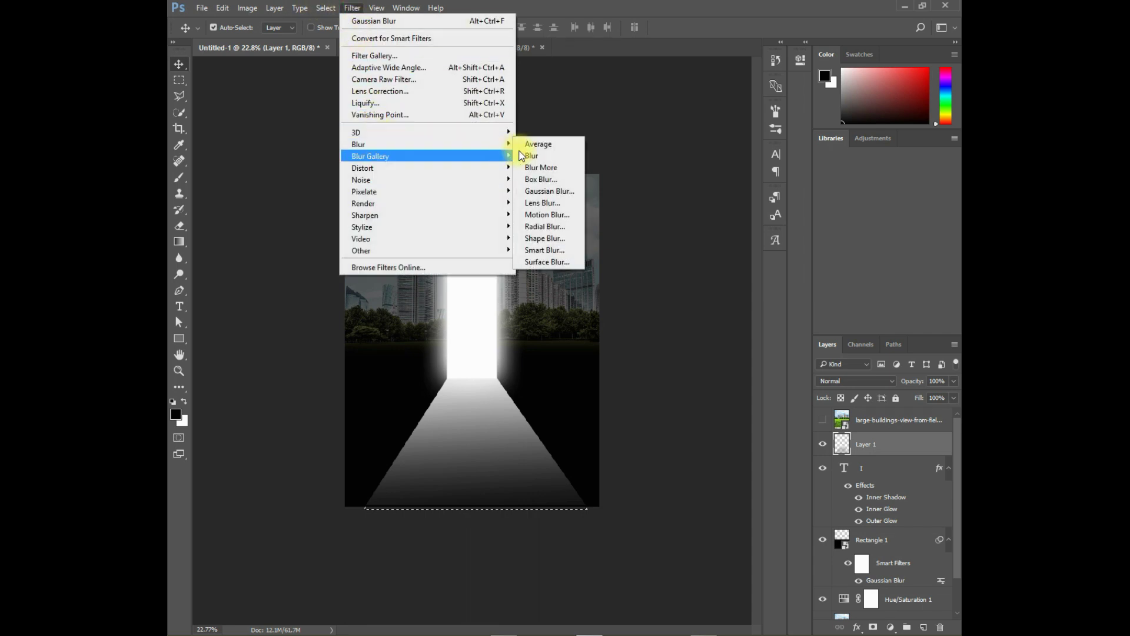
# Soften the light path with a small-radius Gaussian Blur
pyautogui.click(549, 192)
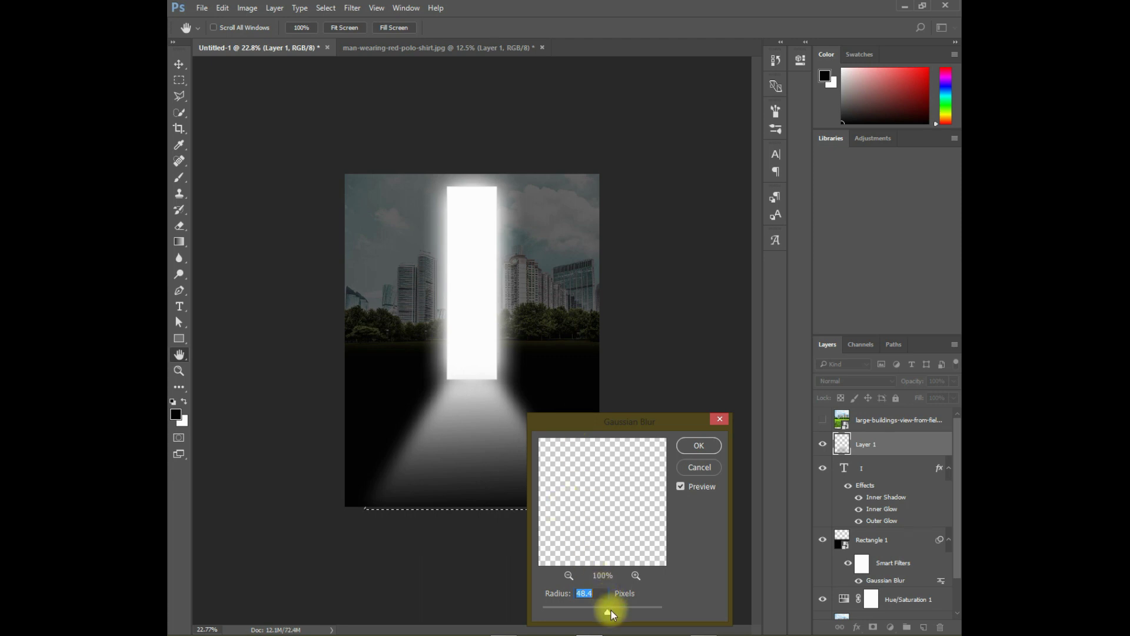
pyautogui.moveTo(608, 610); pyautogui.dragTo(573, 611)
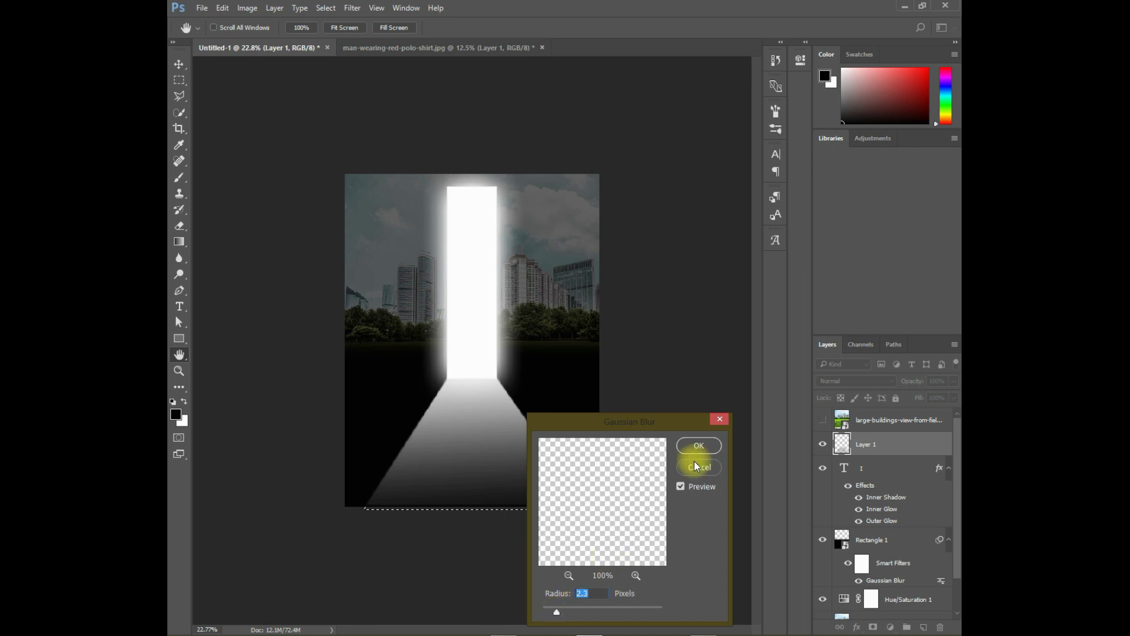
pyautogui.click(698, 445)
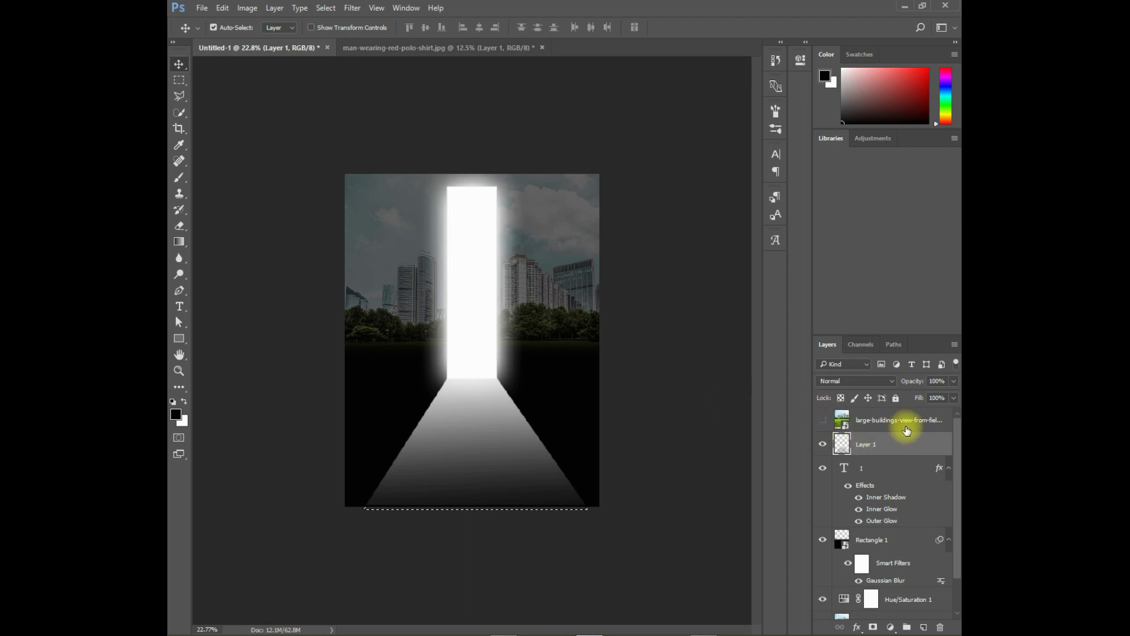
# Show the colour city layer, reorder the door text layer, and clip the city inside the door shape
pyautogui.click(822, 421)
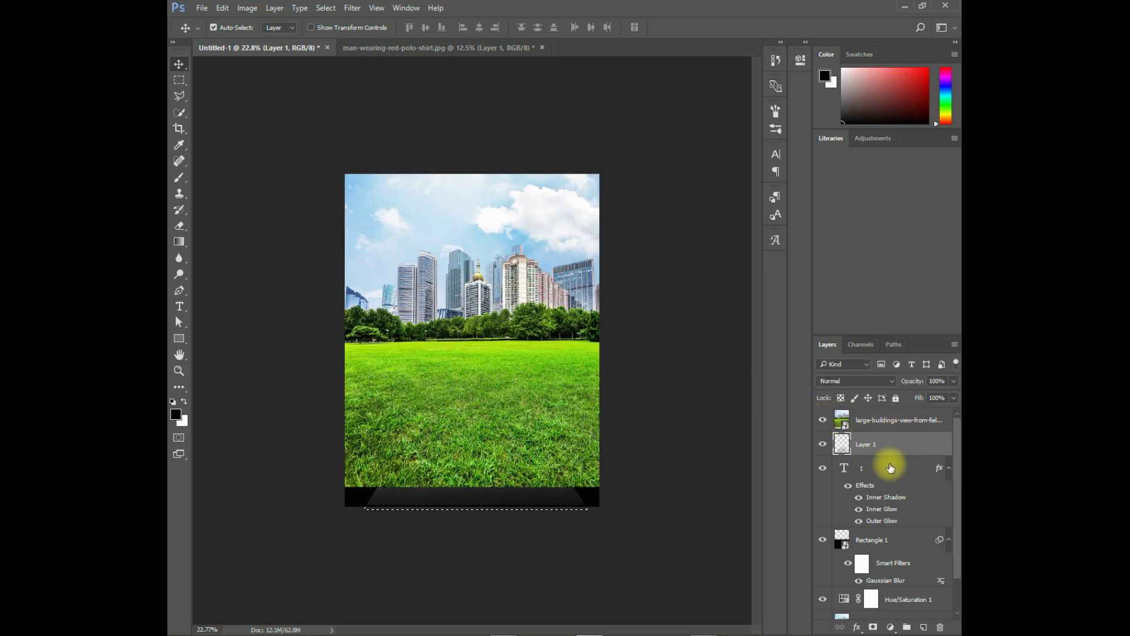
pyautogui.moveTo(890, 468); pyautogui.dragTo(903, 446)
pyautogui.rightClick(884, 423)
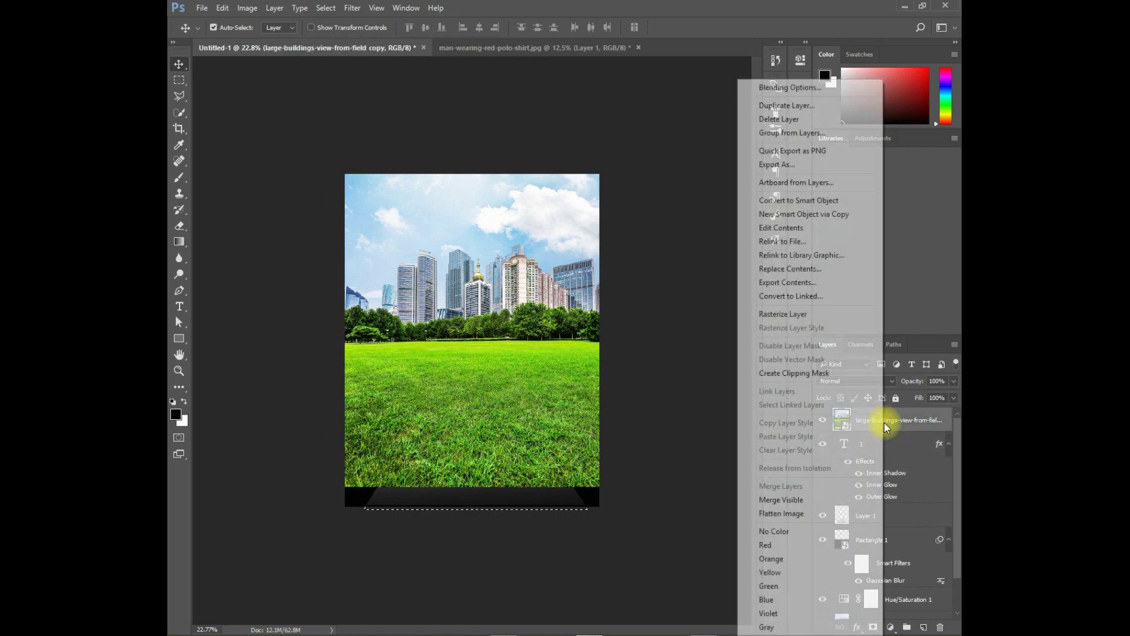
pyautogui.click(794, 373)
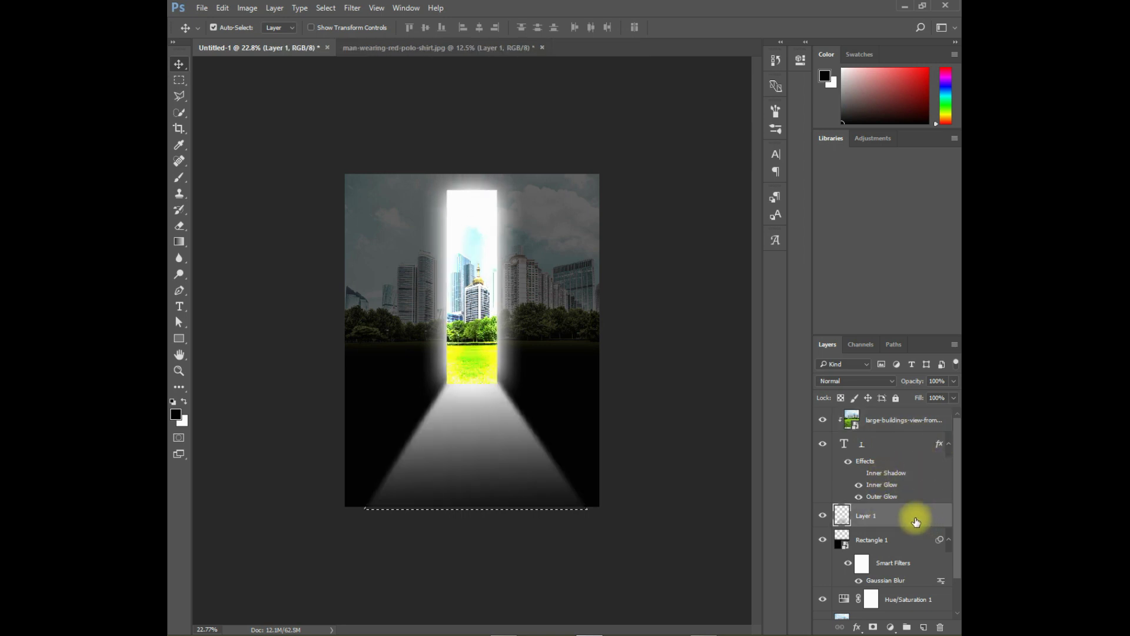
# Add a new empty layer above the city buildings layer and switch to the man photo
pyautogui.click(905, 444)
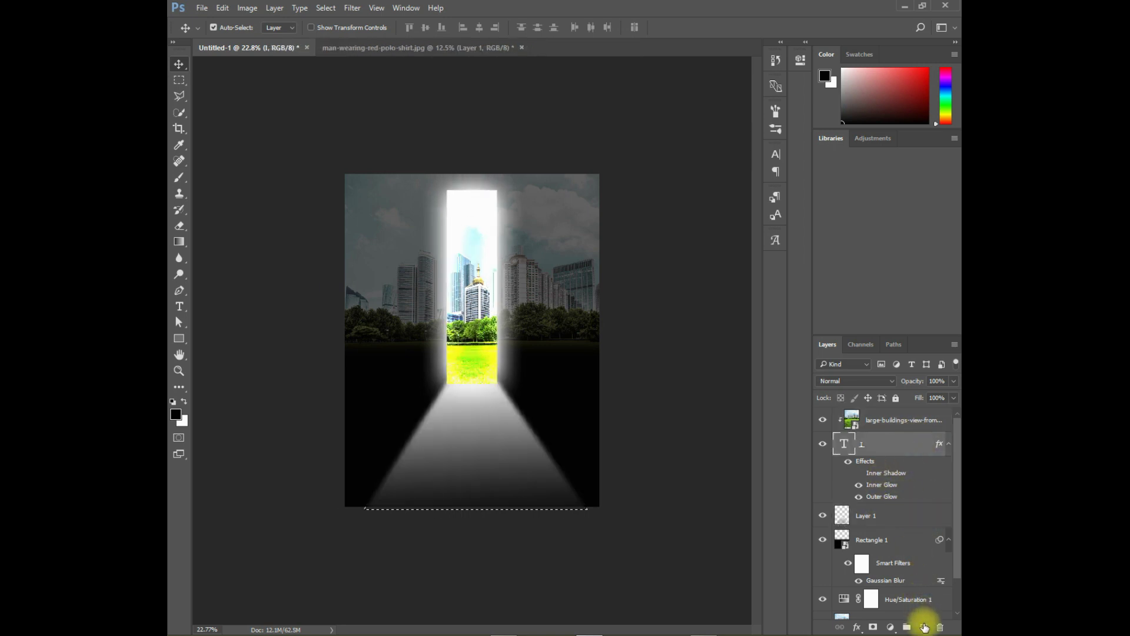
pyautogui.click(903, 420)
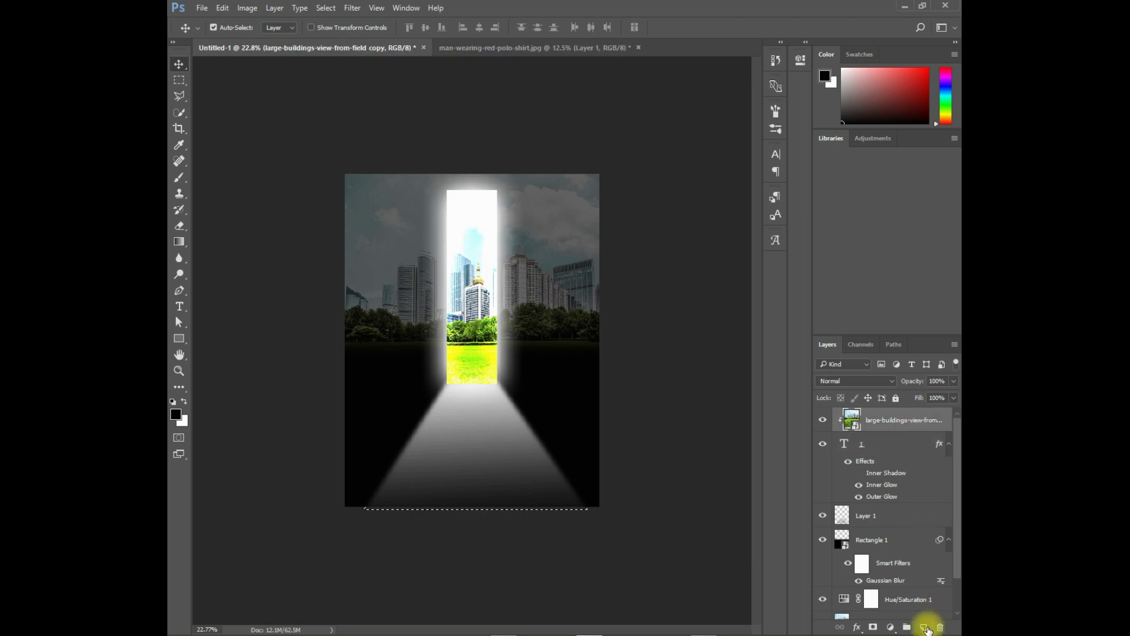
pyautogui.click(924, 628)
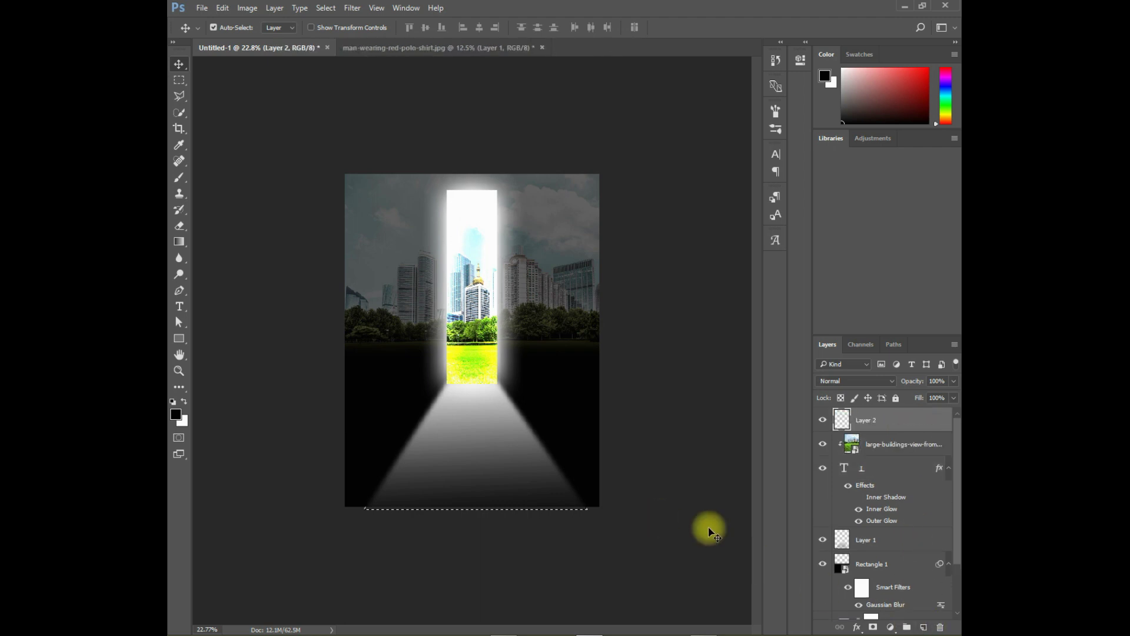
pyautogui.click(378, 48)
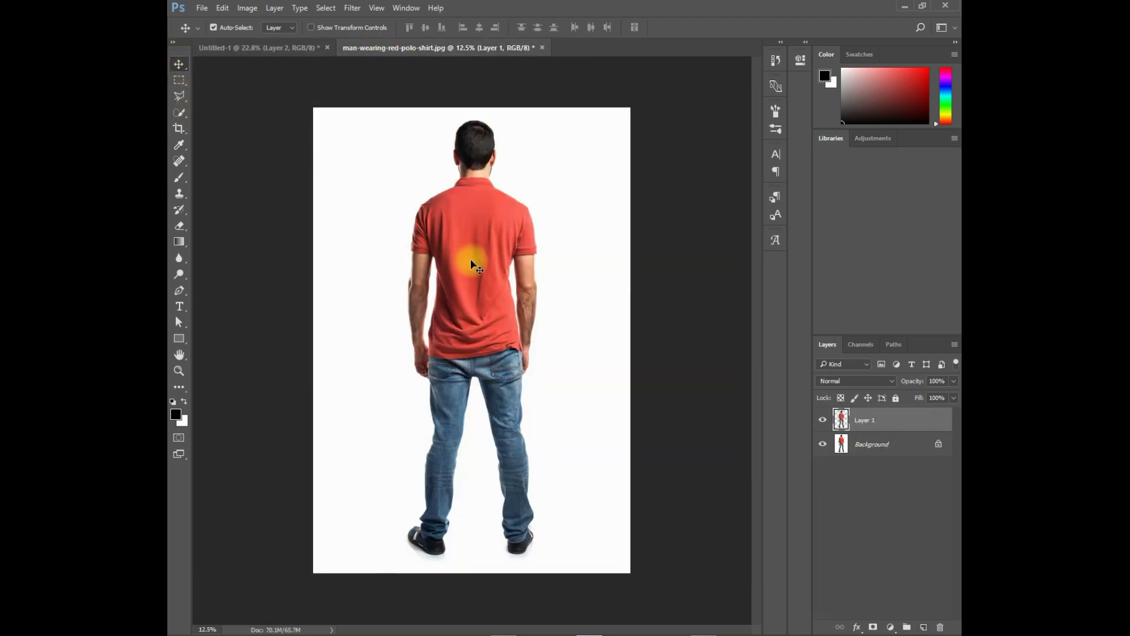
# Drag the red-shirt man into the poster and shrink him to a small figure below the doorway
pyautogui.moveTo(472, 252)
pyautogui.mouseDown()
pyautogui.moveTo(287, 51)
pyautogui.moveTo(485, 414)
pyautogui.mouseUp()
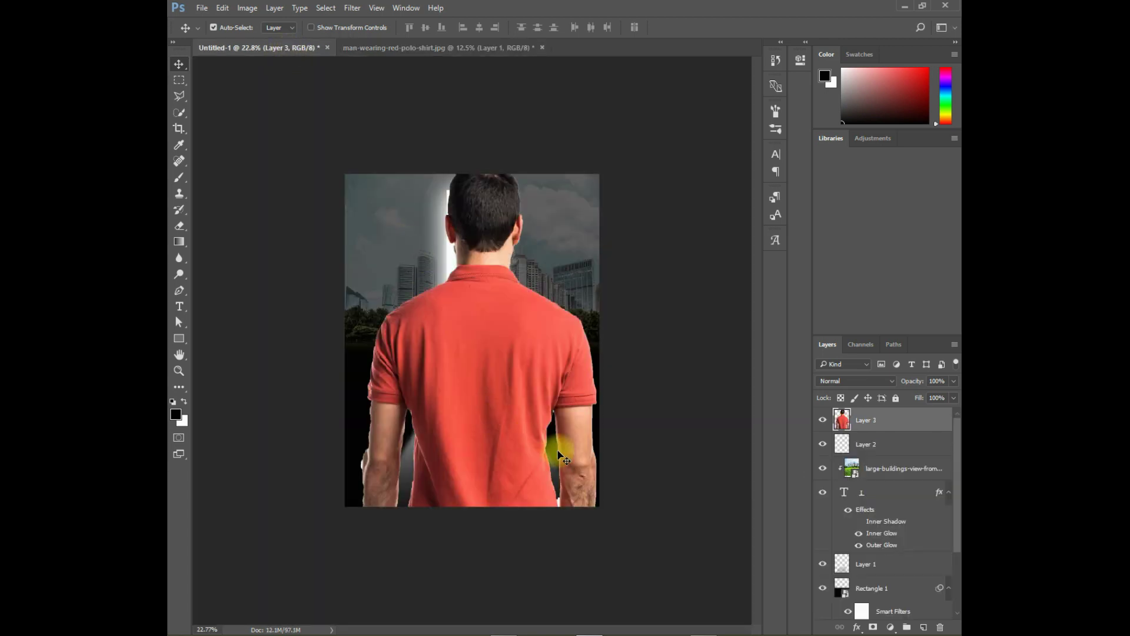
pyautogui.hotkey('ctrl', 't')
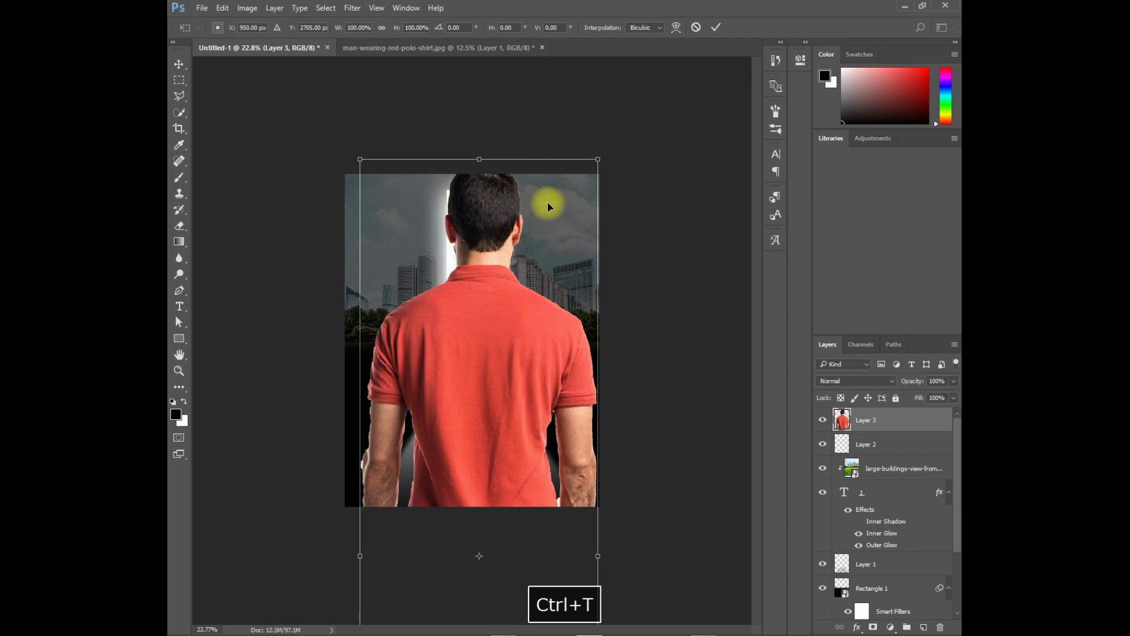
pyautogui.moveTo(597, 160)
pyautogui.mouseDown()
pyautogui.moveTo(518, 463)
pyautogui.moveTo(491, 328)
pyautogui.mouseUp()
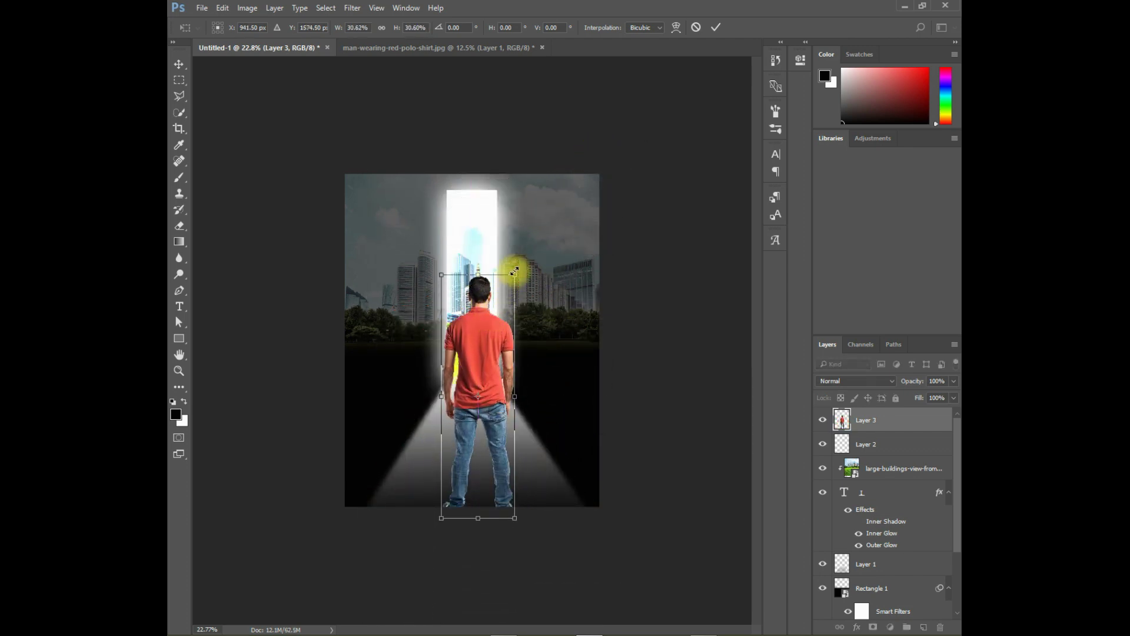
pyautogui.moveTo(514, 270)
pyautogui.mouseDown()
pyautogui.moveTo(490, 380)
pyautogui.moveTo(475, 367)
pyautogui.moveTo(477, 380)
pyautogui.mouseUp()
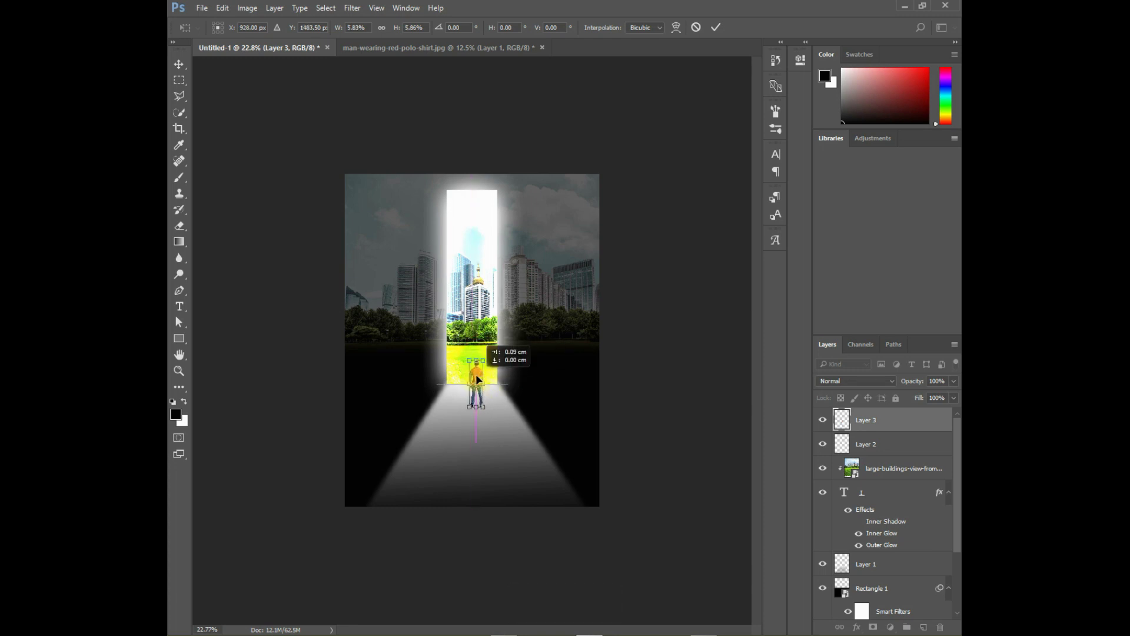
# Nudge the man into place in the light and commit his size and position
pyautogui.press('Left')
pyautogui.press('Left')
pyautogui.press('Left')
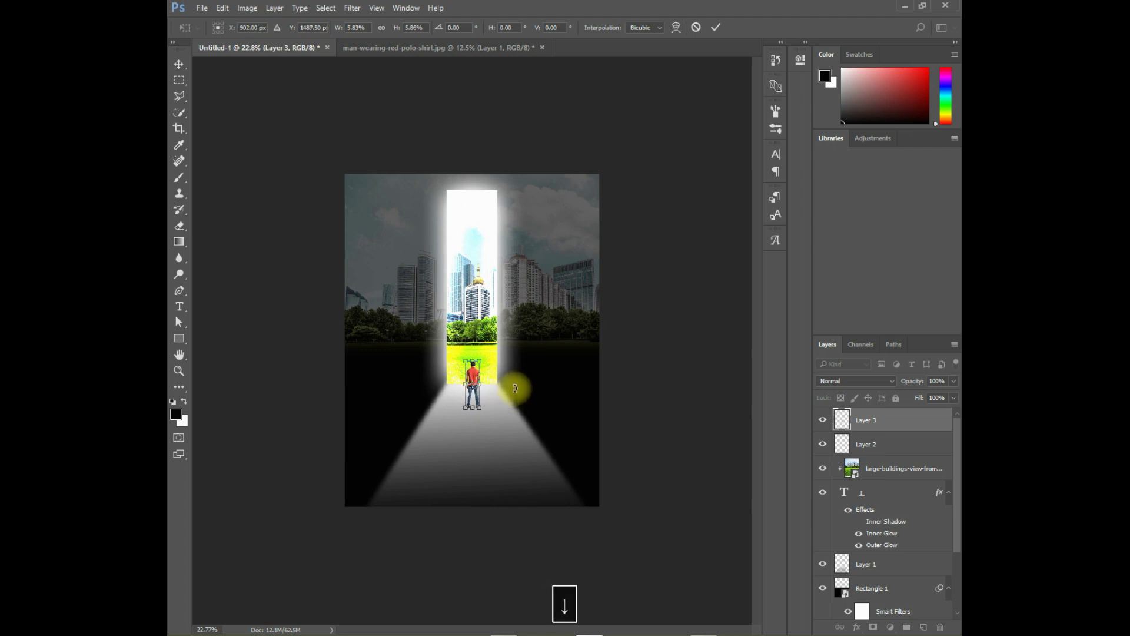
pyautogui.press('Right')
pyautogui.press('Right')
pyautogui.press('Right')
pyautogui.press('Return')
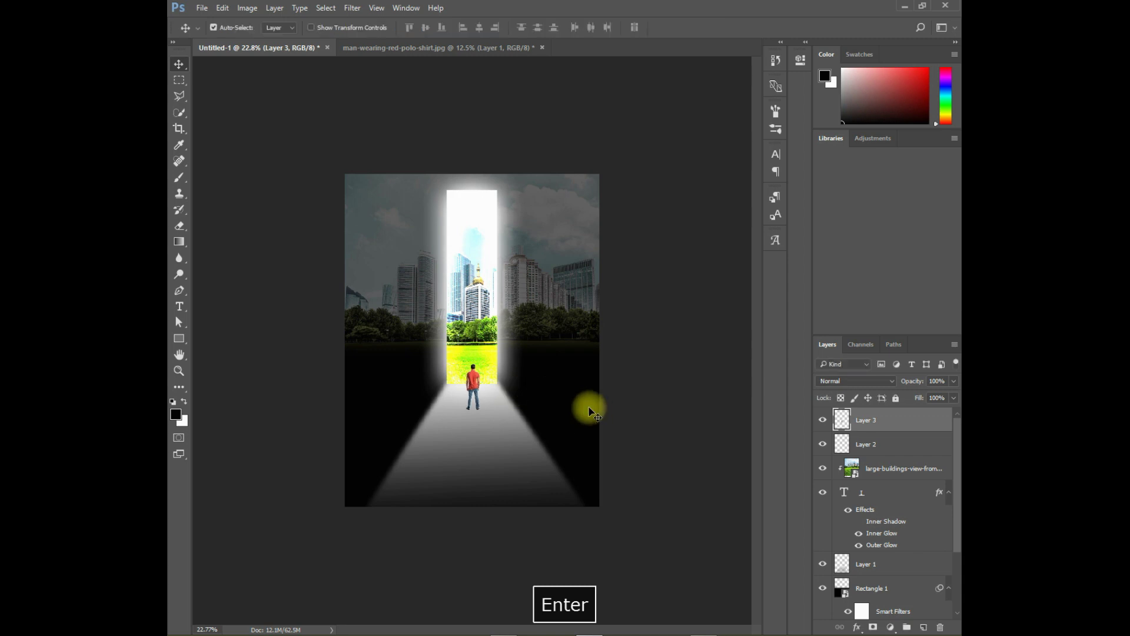
# Add a black Solid Color fill layer clipped to the man, making him a silhouette
pyautogui.click(891, 627)
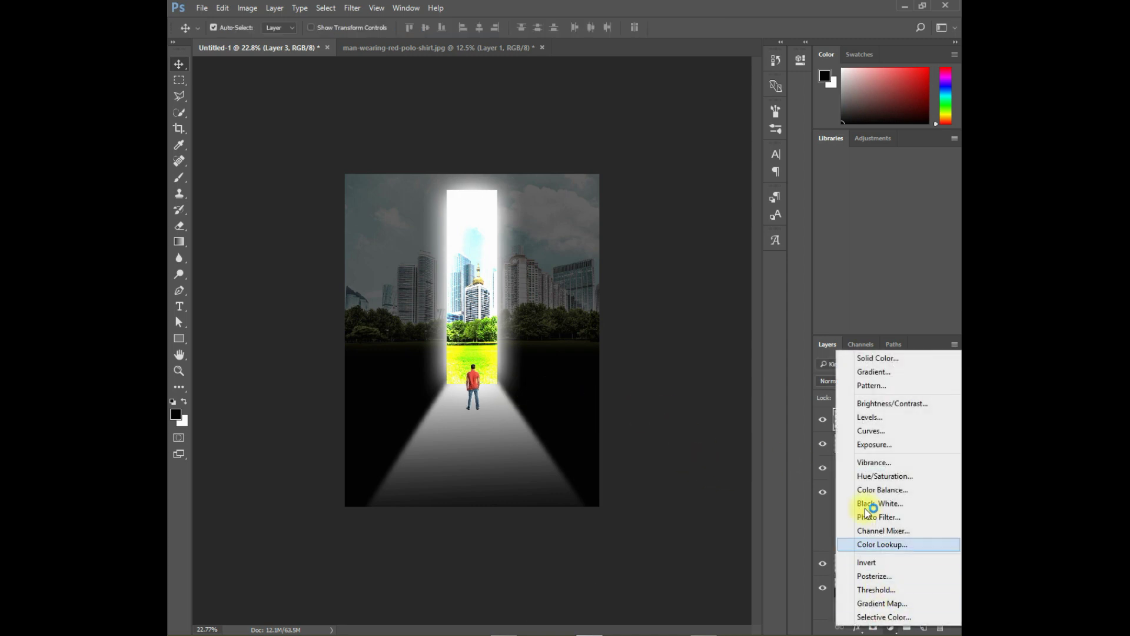
pyautogui.click(887, 354)
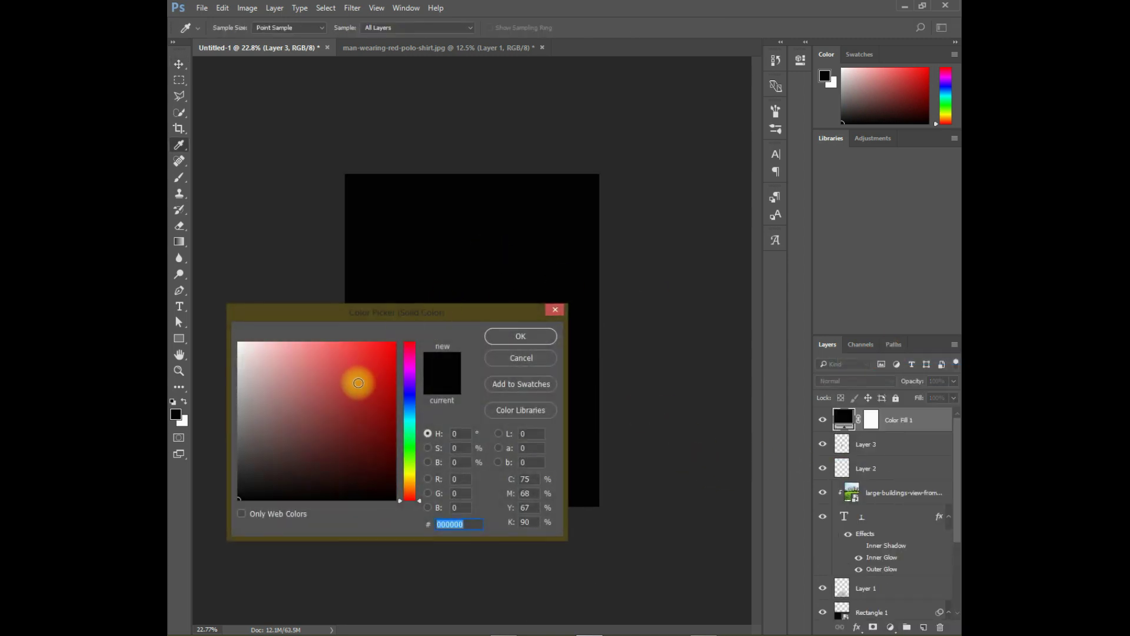
pyautogui.click(238, 499)
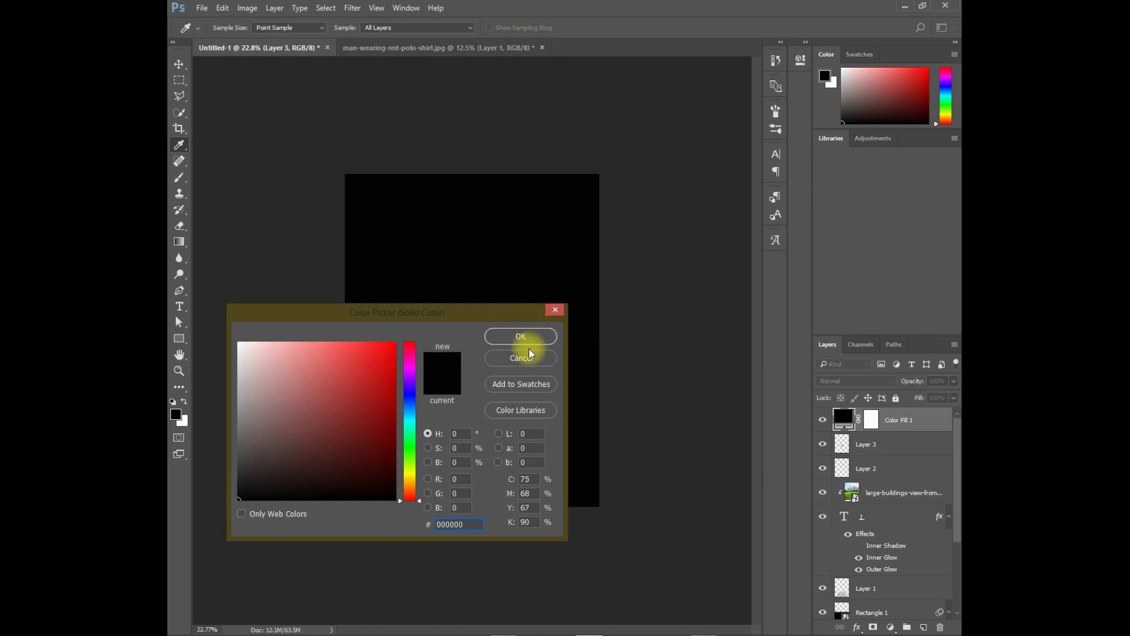
pyautogui.click(519, 336)
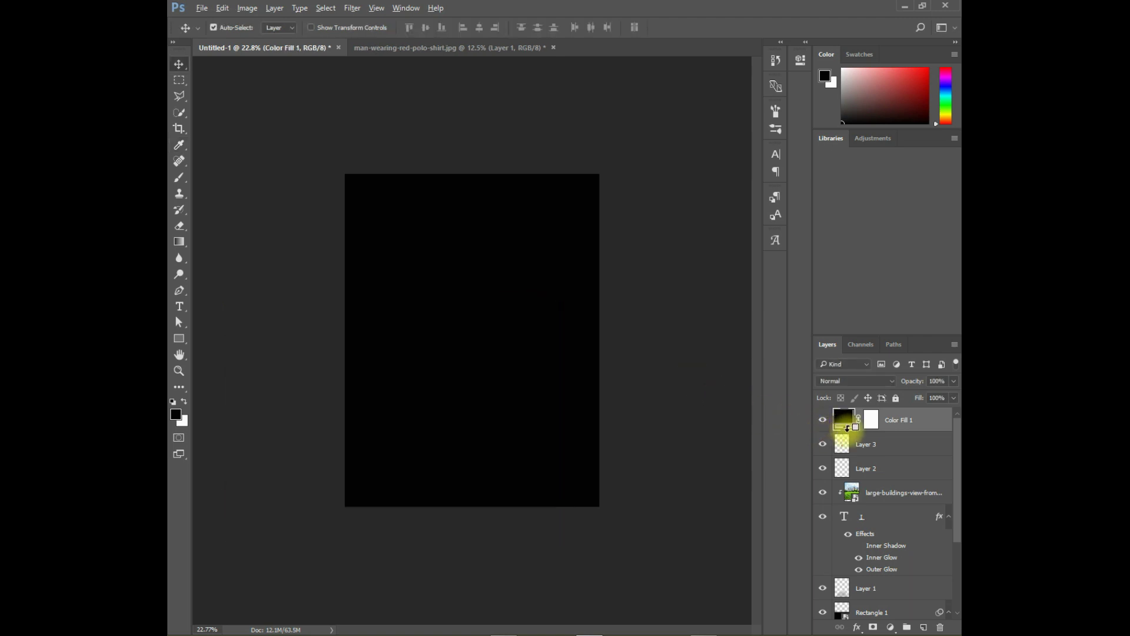
pyautogui.keyDown('alt'); pyautogui.click(844, 433); pyautogui.keyUp('alt')
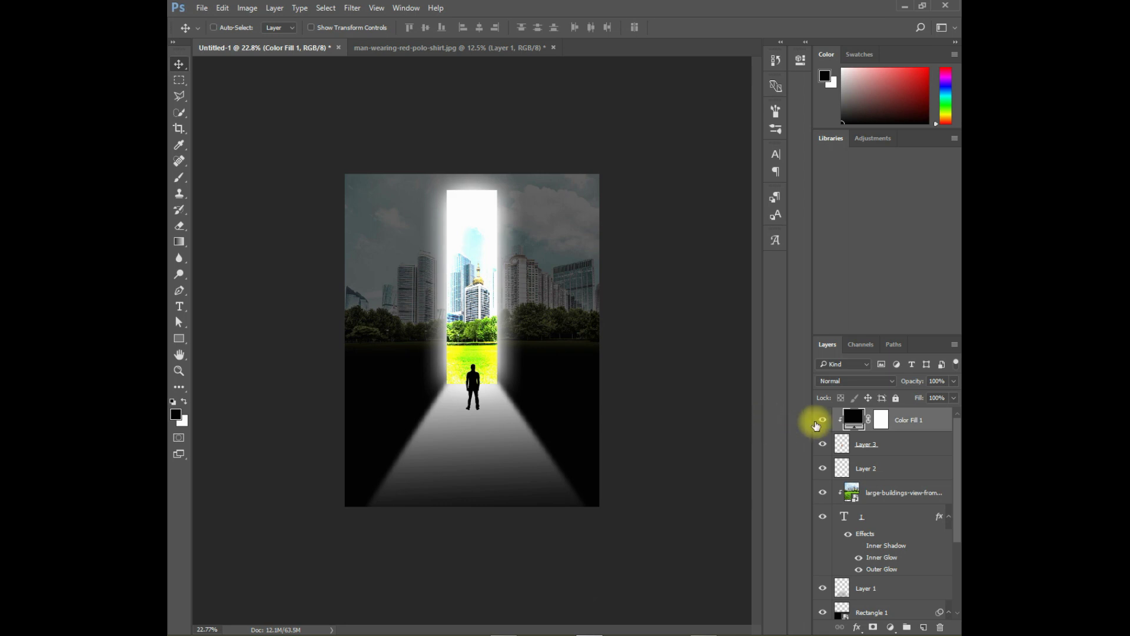
# Convert the man and black fill into one Smart Object and rasterize it to plain pixels
pyautogui.keyDown('shift'); pyautogui.click(892, 444); pyautogui.keyUp('shift')
pyautogui.rightClick(891, 444)
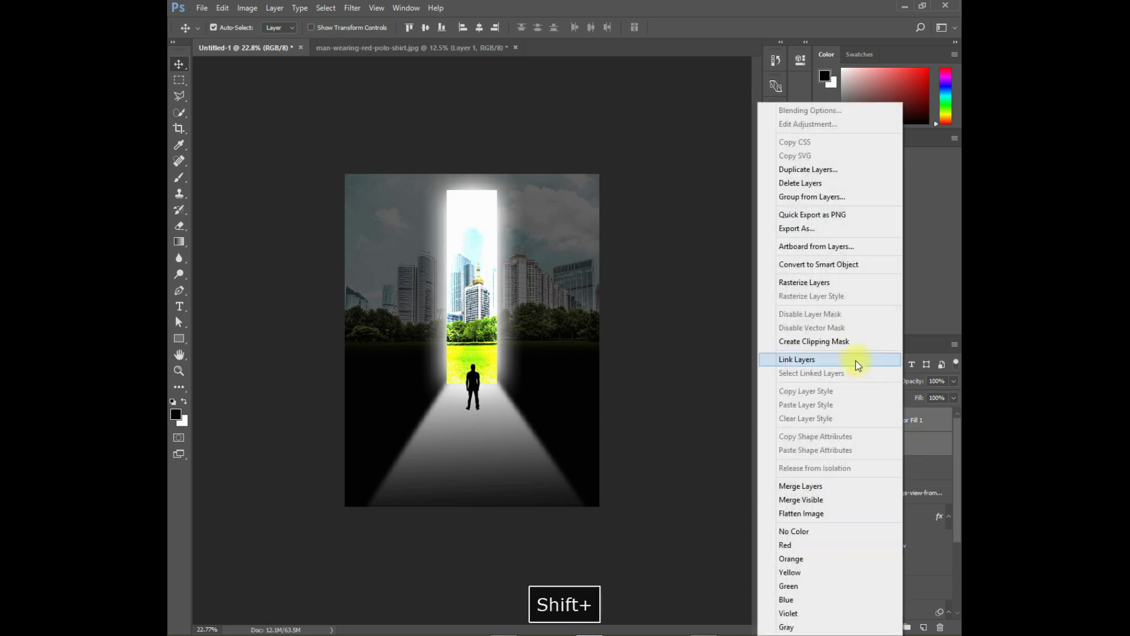
pyautogui.click(830, 263)
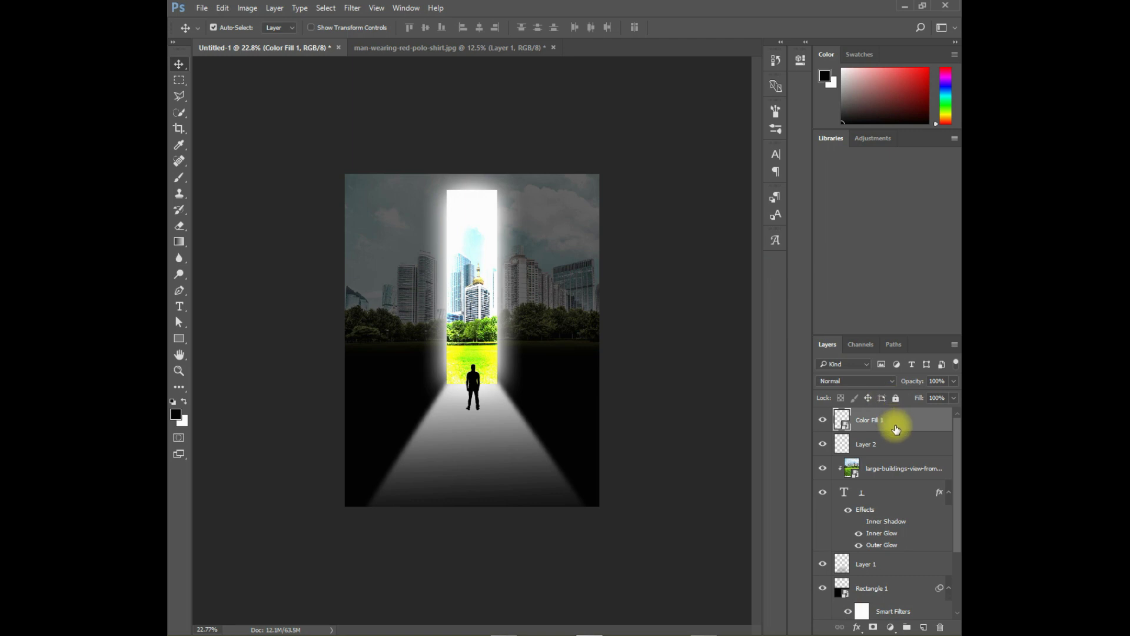
pyautogui.press('z')
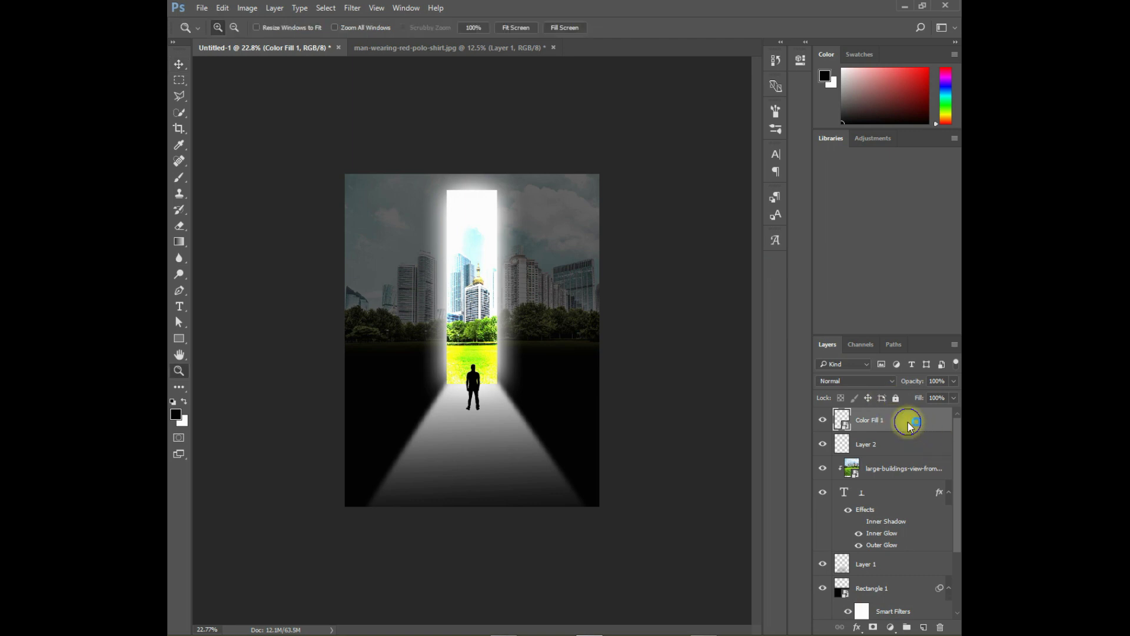
pyautogui.rightClick(907, 422)
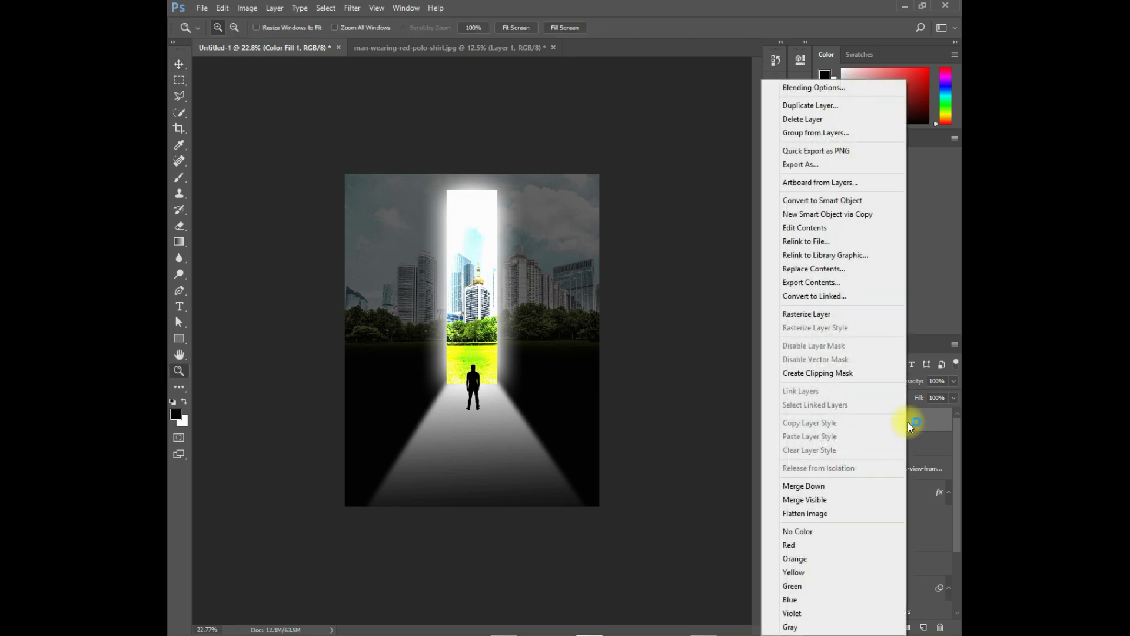
pyautogui.click(807, 314)
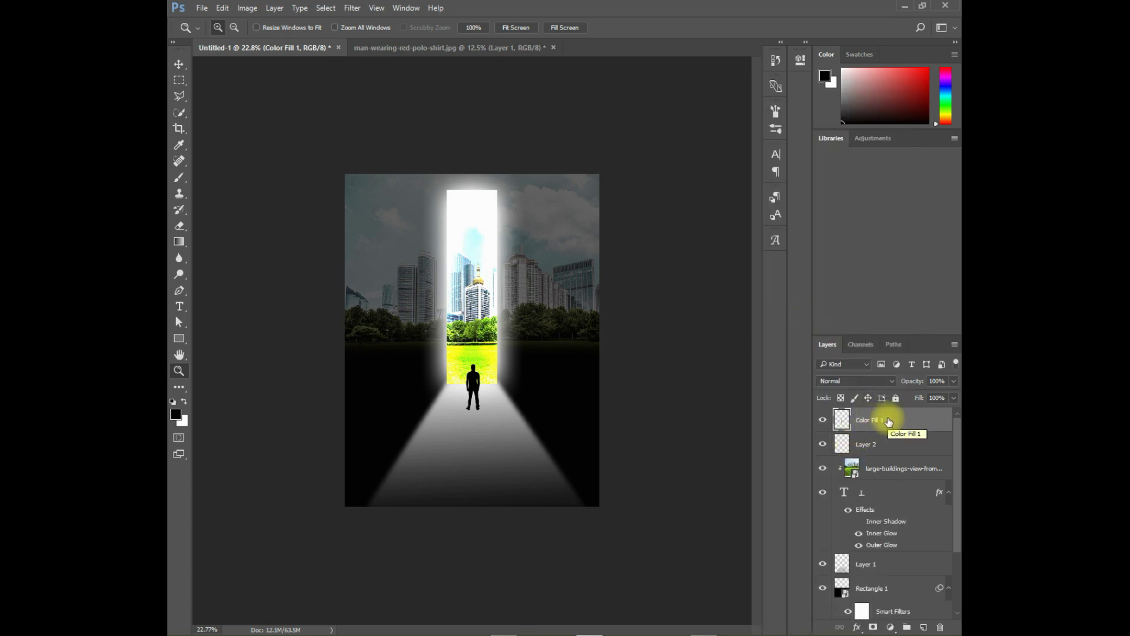
# Duplicate the silhouette, flip the copy vertically and stretch it down below the man
pyautogui.hotkey('ctrl', 'j')
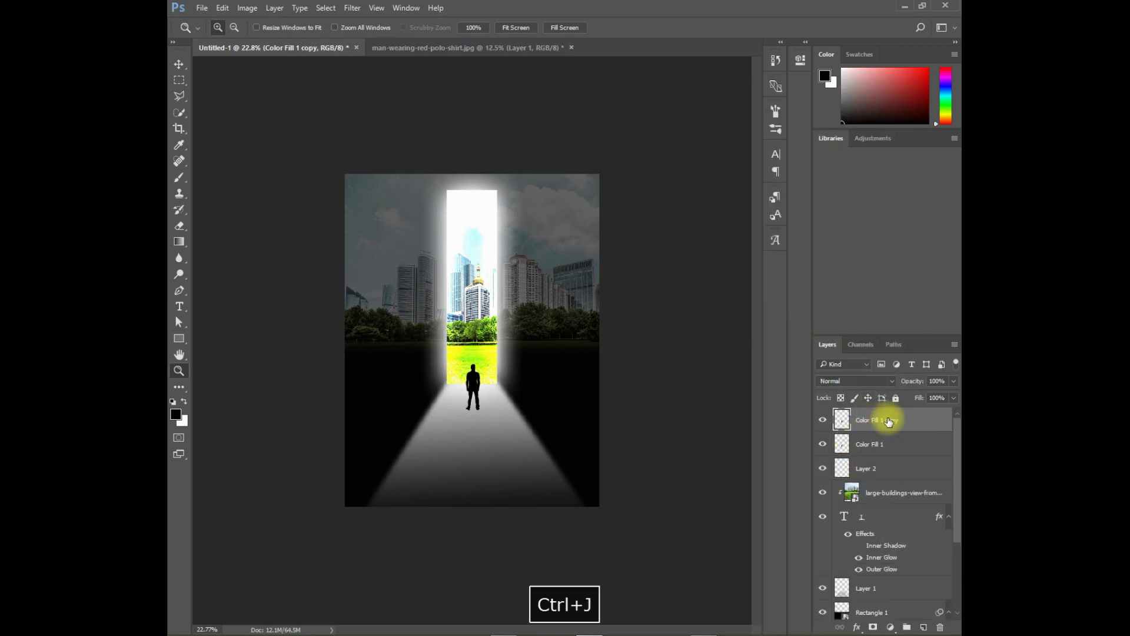
pyautogui.hotkey('ctrl', 't')
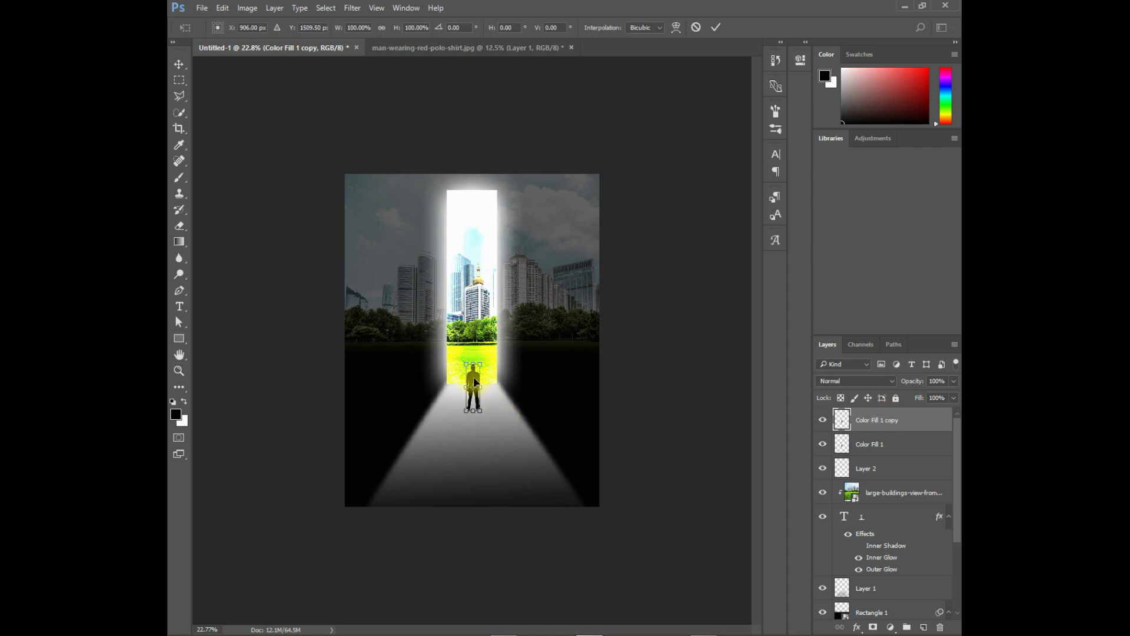
pyautogui.rightClick(472, 378)
pyautogui.click(539, 578)
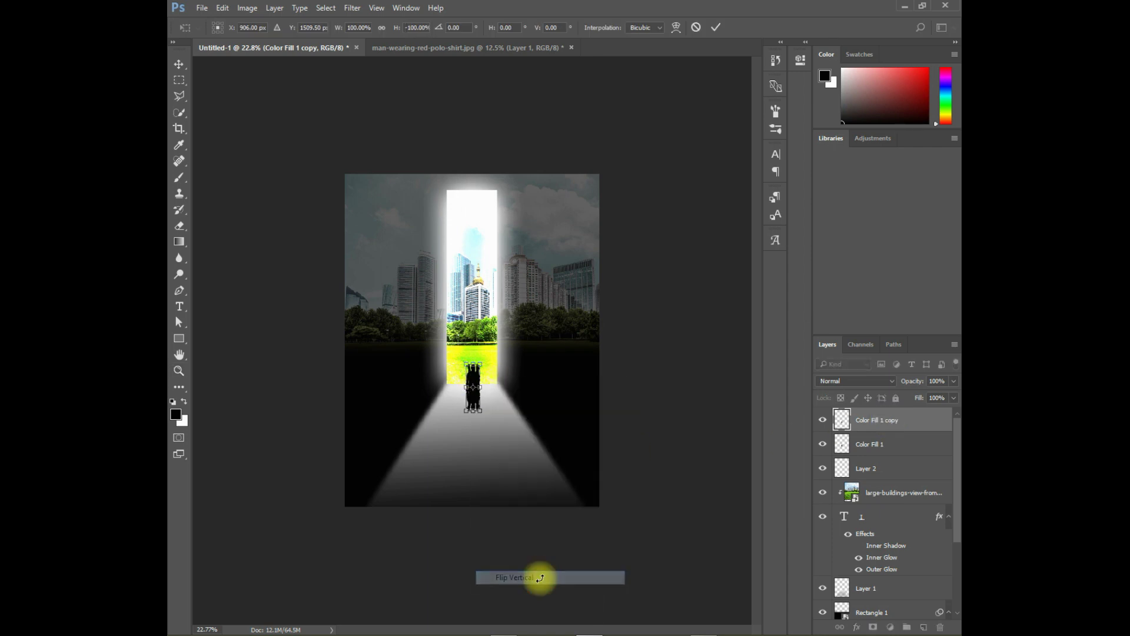
pyautogui.press('Down')
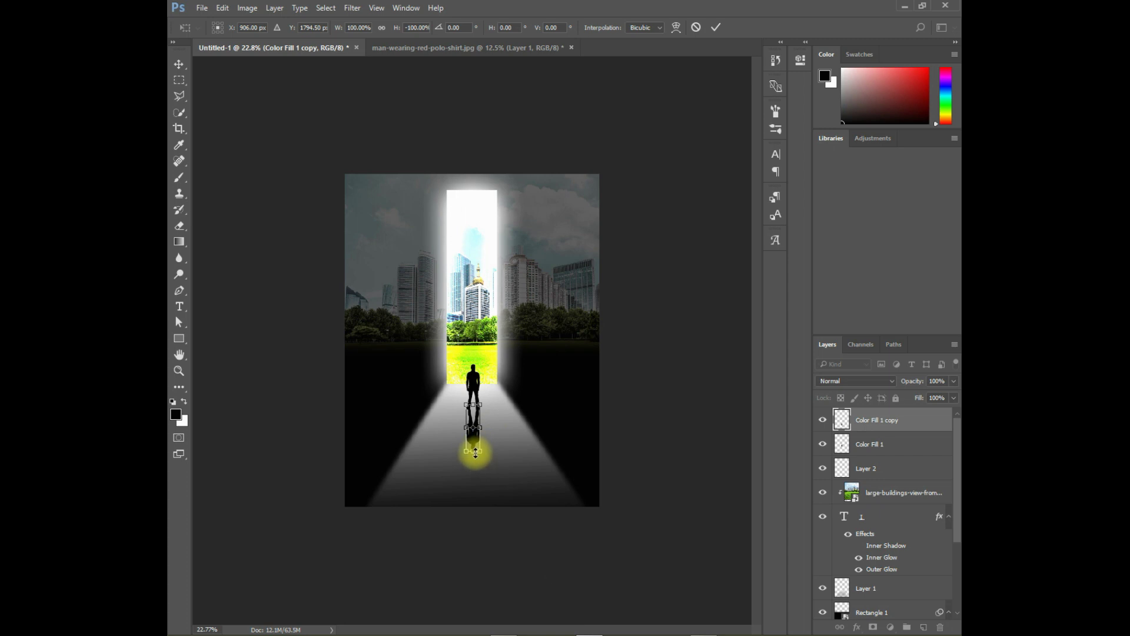
pyautogui.moveTo(475, 452); pyautogui.dragTo(474, 536)
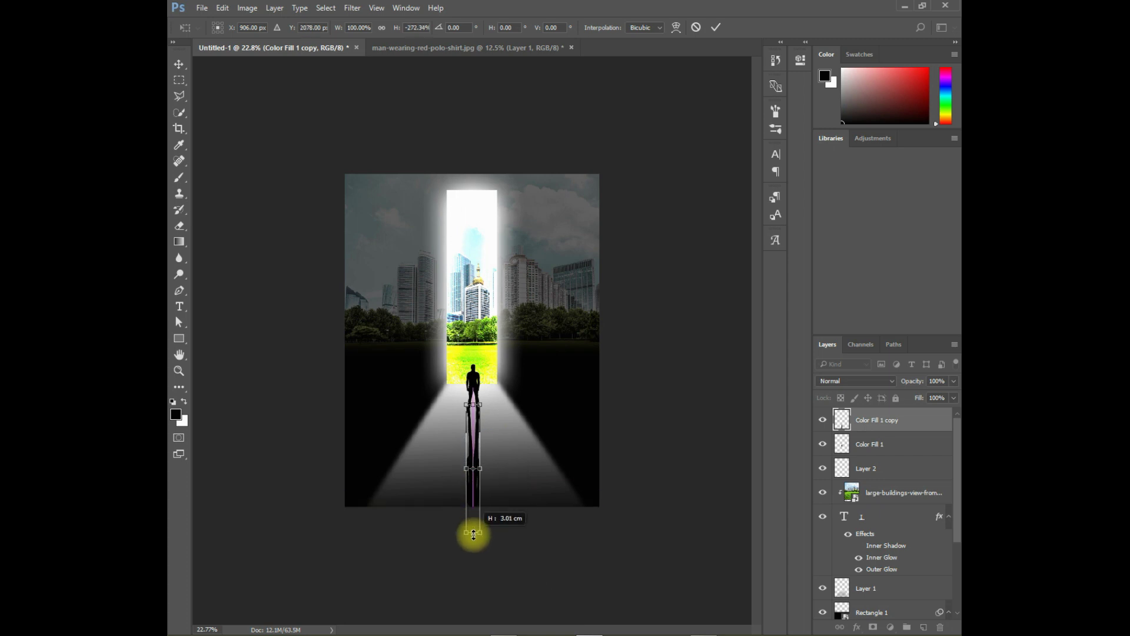
# Use Perspective to widen the shadow's far end into a trapezoid
pyautogui.rightClick(473, 441)
pyautogui.click(504, 328)
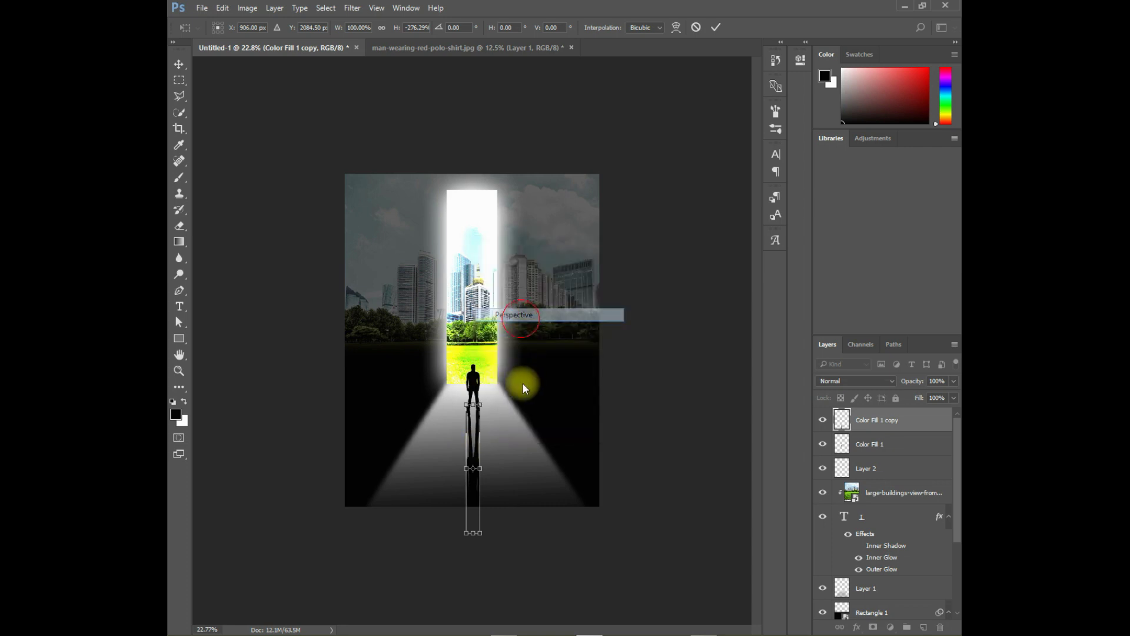
pyautogui.moveTo(482, 533); pyautogui.dragTo(554, 532)
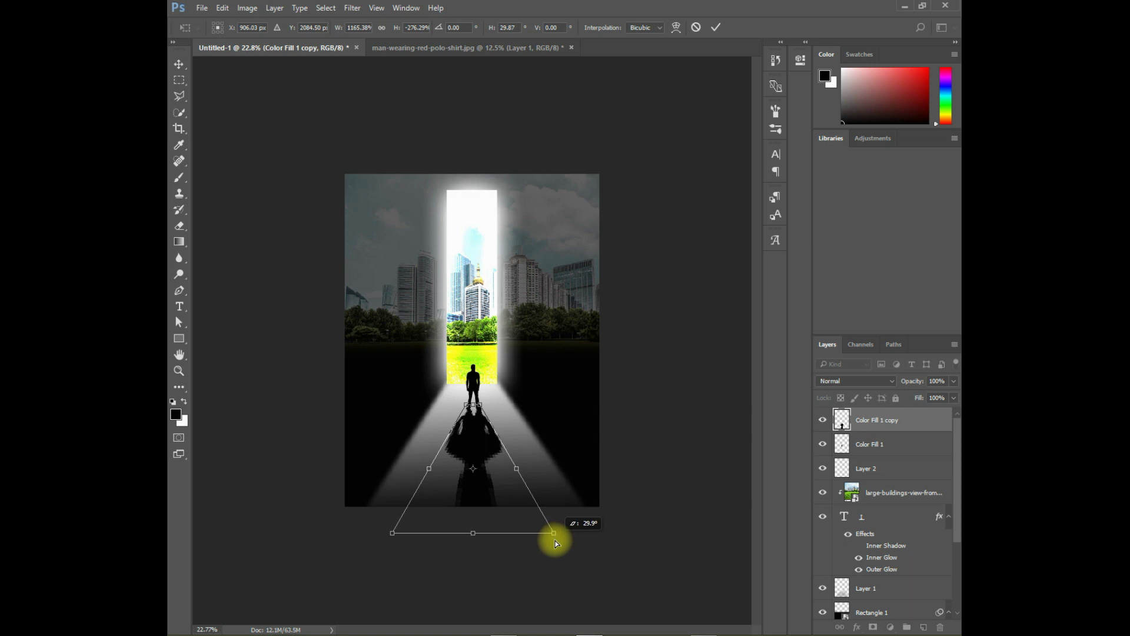
pyautogui.moveTo(475, 536); pyautogui.dragTo(477, 562)
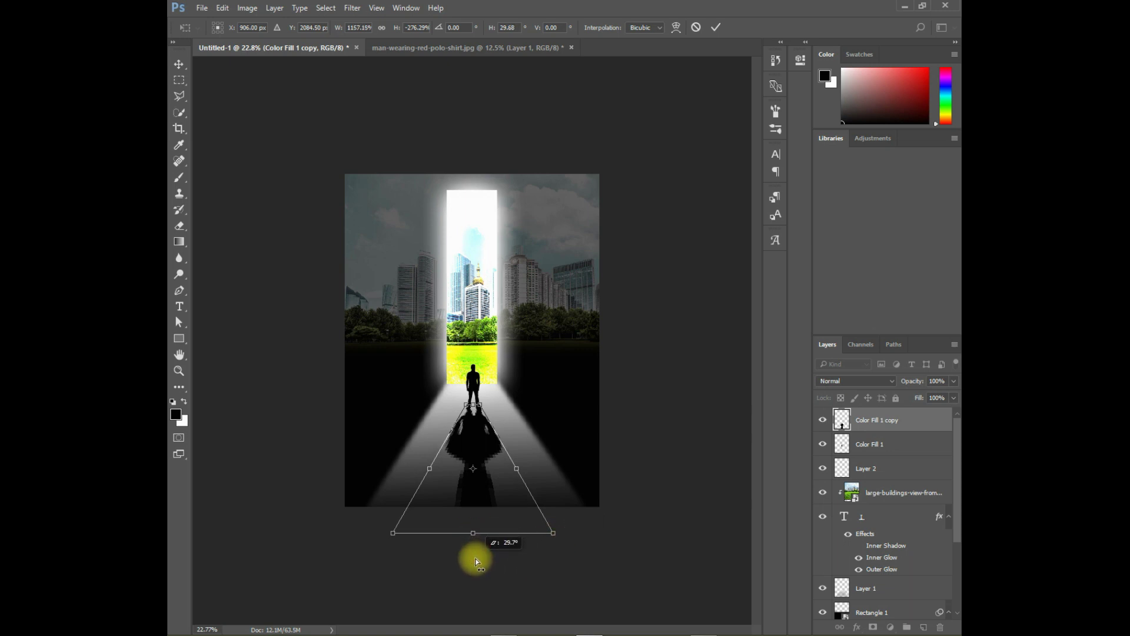
# Back in free transform, stretch the shadow toward the poster bottom and commit it
pyautogui.rightClick(476, 494)
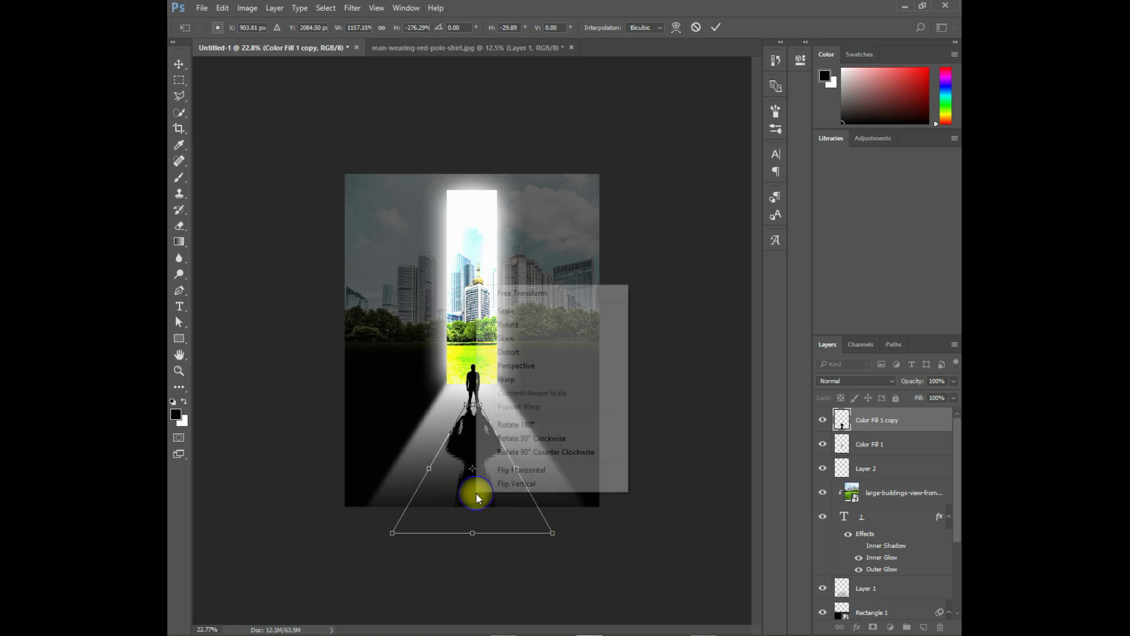
pyautogui.click(522, 292)
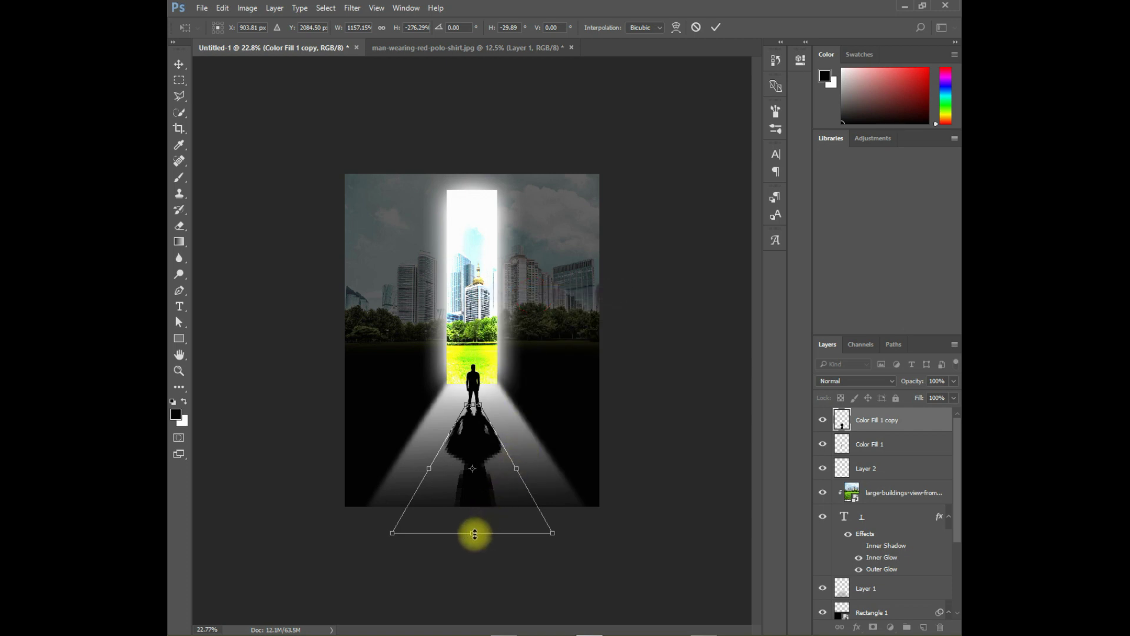
pyautogui.moveTo(473, 532); pyautogui.dragTo(479, 623)
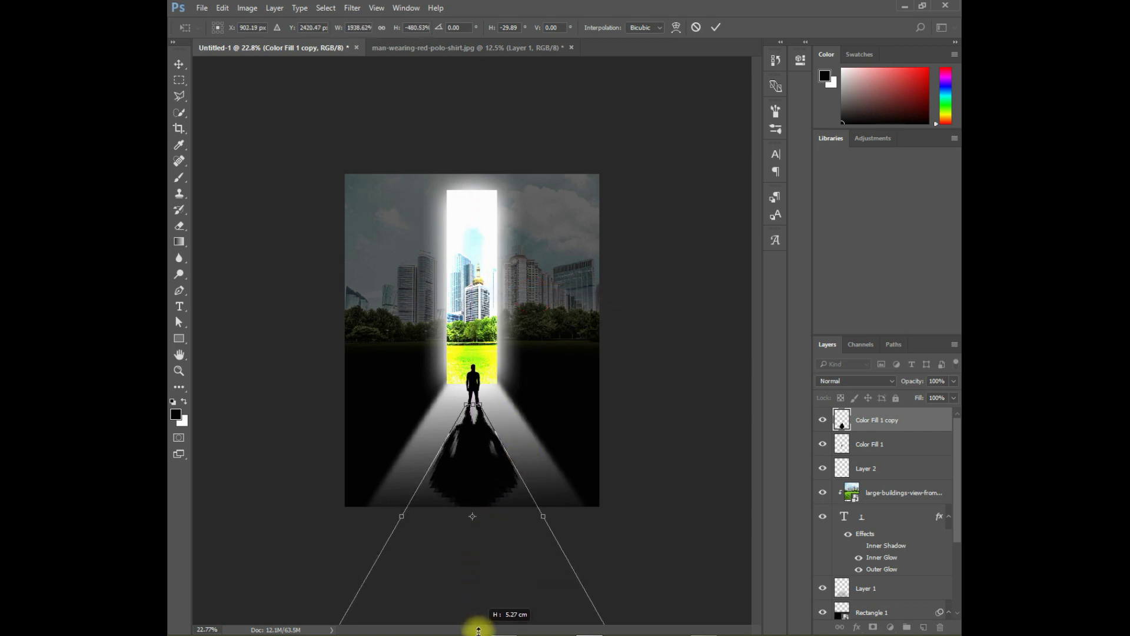
pyautogui.press('Return')
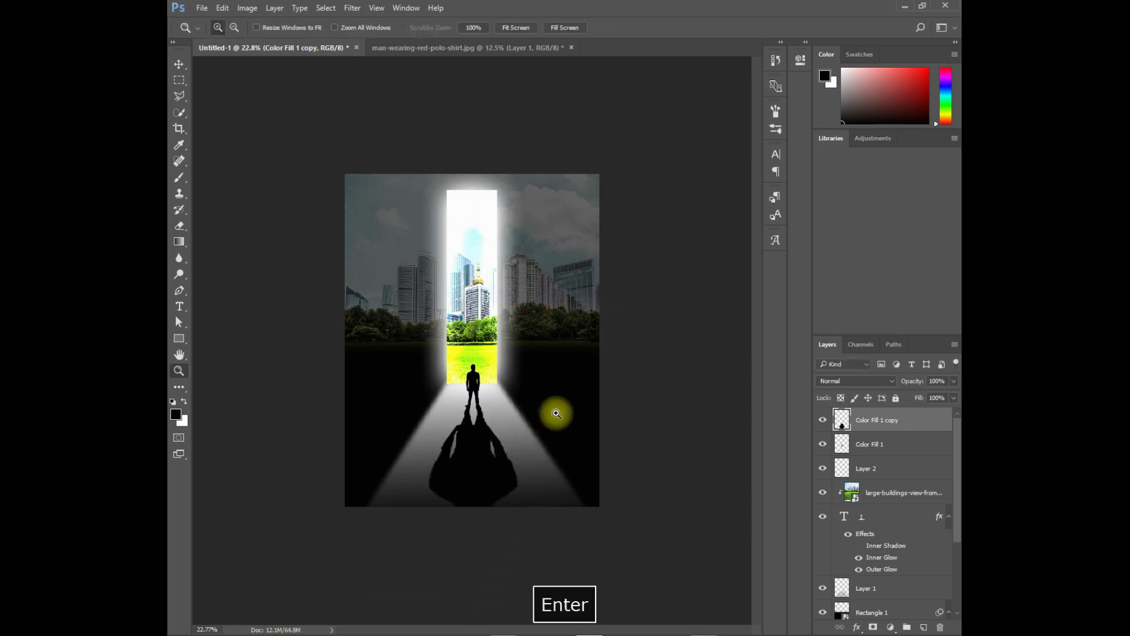